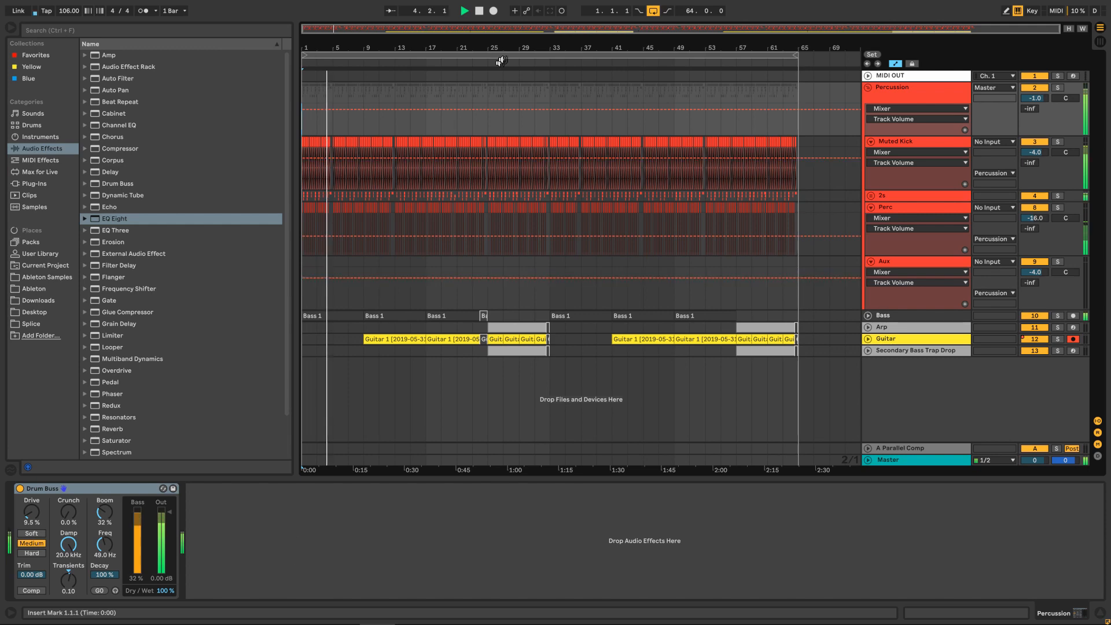
Hide the browser, unfold the Guitar track, and display its Echo Device On automation in the arrangement.
{"action": "left_click_drag", "start_coordinate": [333, 34], "coordinate": [542, 416]}
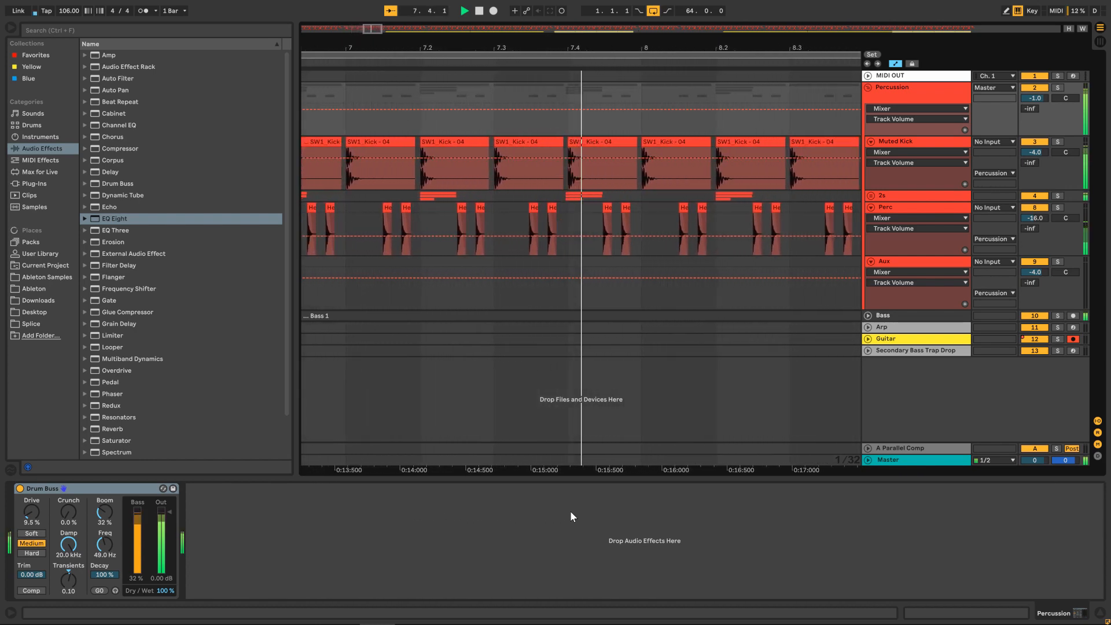
{"action": "left_click", "coordinate": [10, 27]}
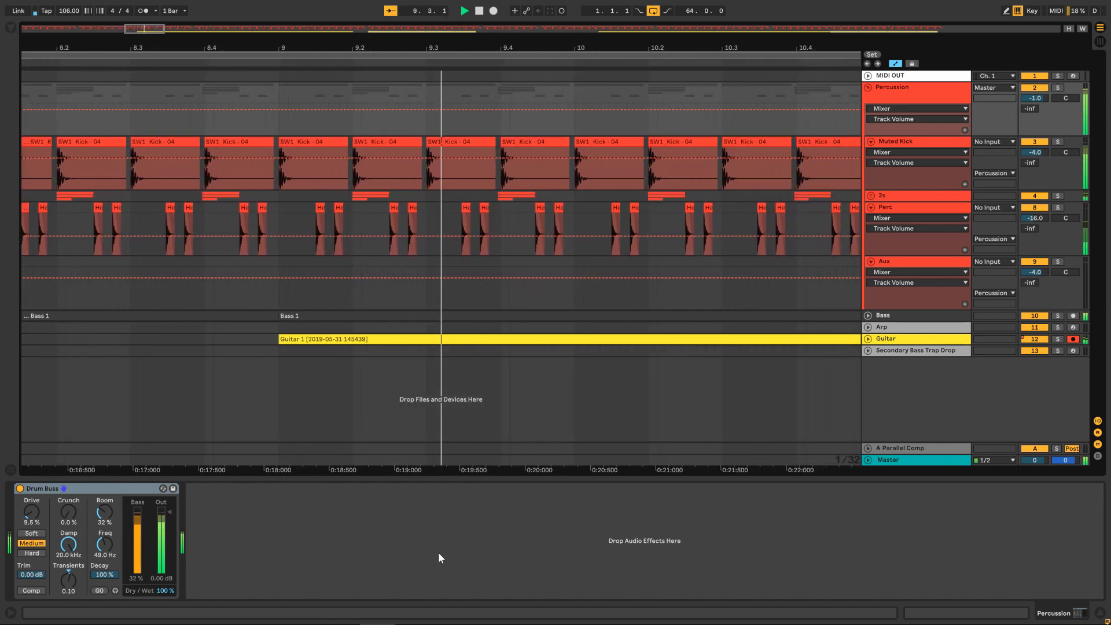
{"action": "left_click", "coordinate": [869, 330]}
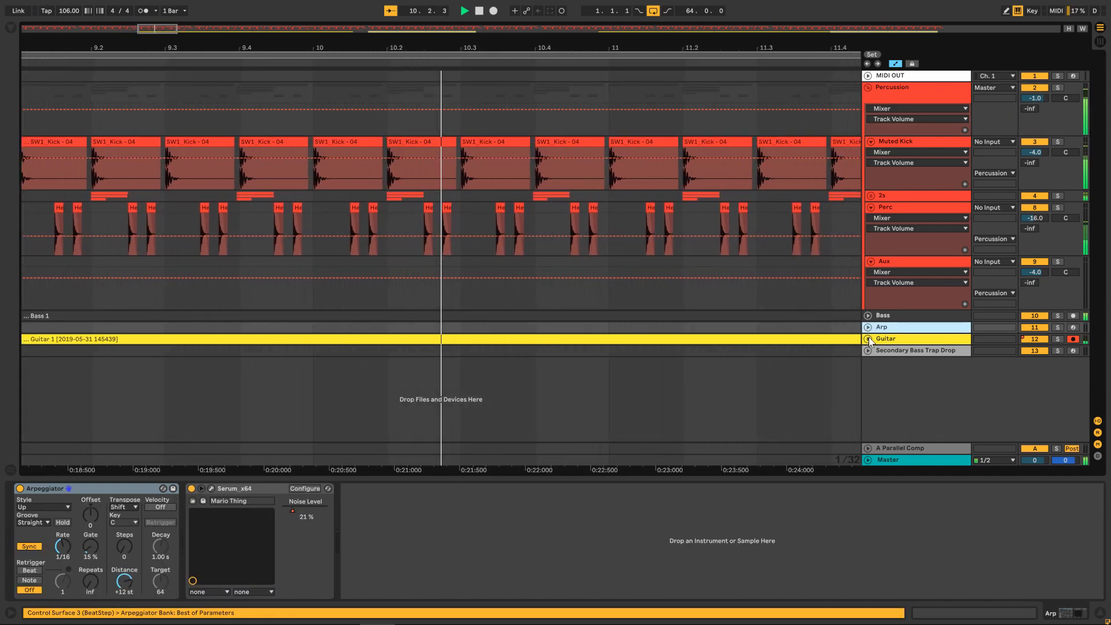
{"action": "left_click", "coordinate": [868, 339]}
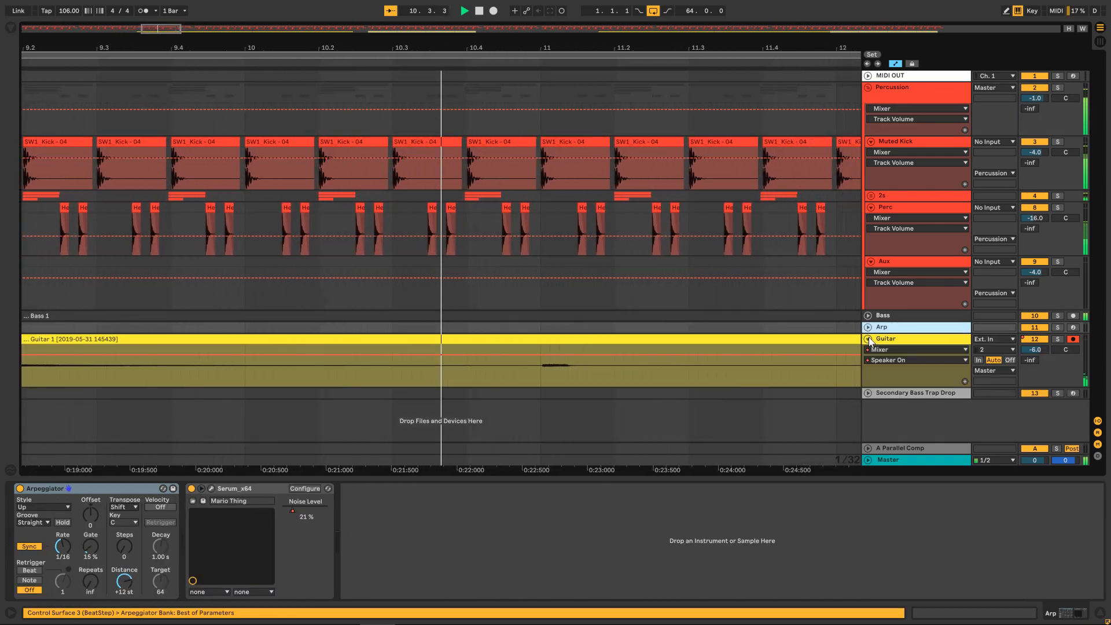
{"action": "left_click", "coordinate": [908, 340]}
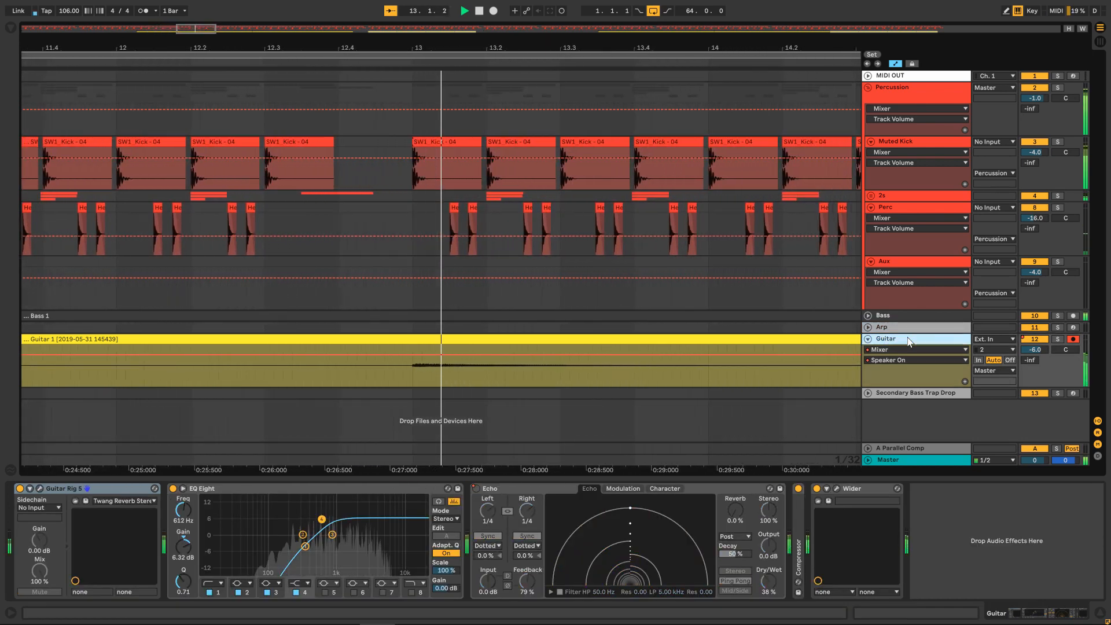
{"action": "left_click", "coordinate": [912, 360]}
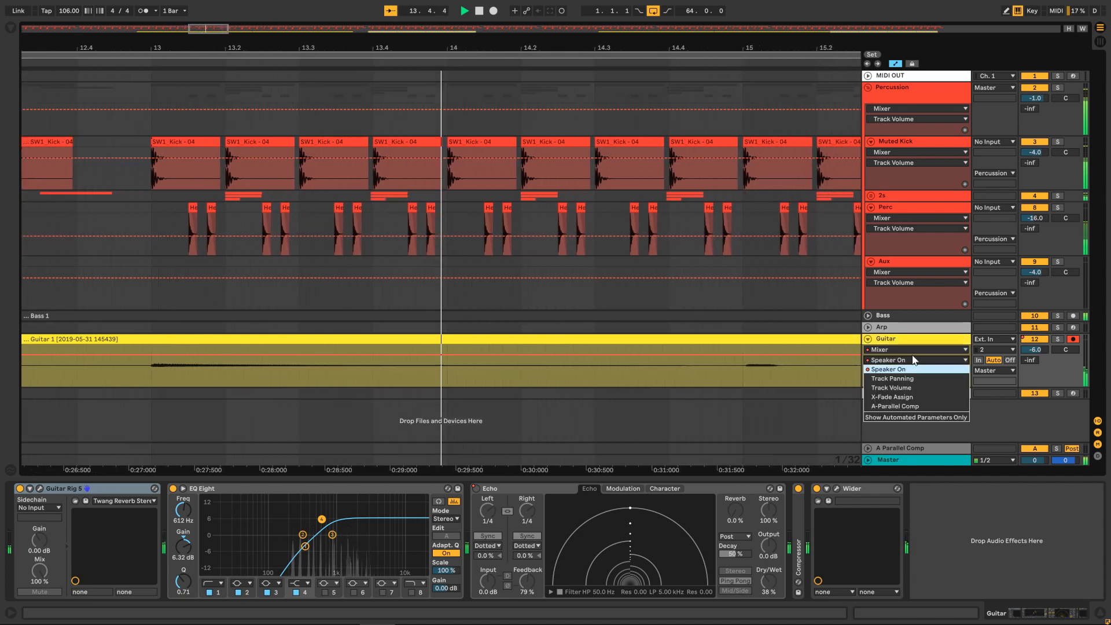
{"action": "left_click", "coordinate": [902, 349]}
{"action": "left_click", "coordinate": [897, 386]}
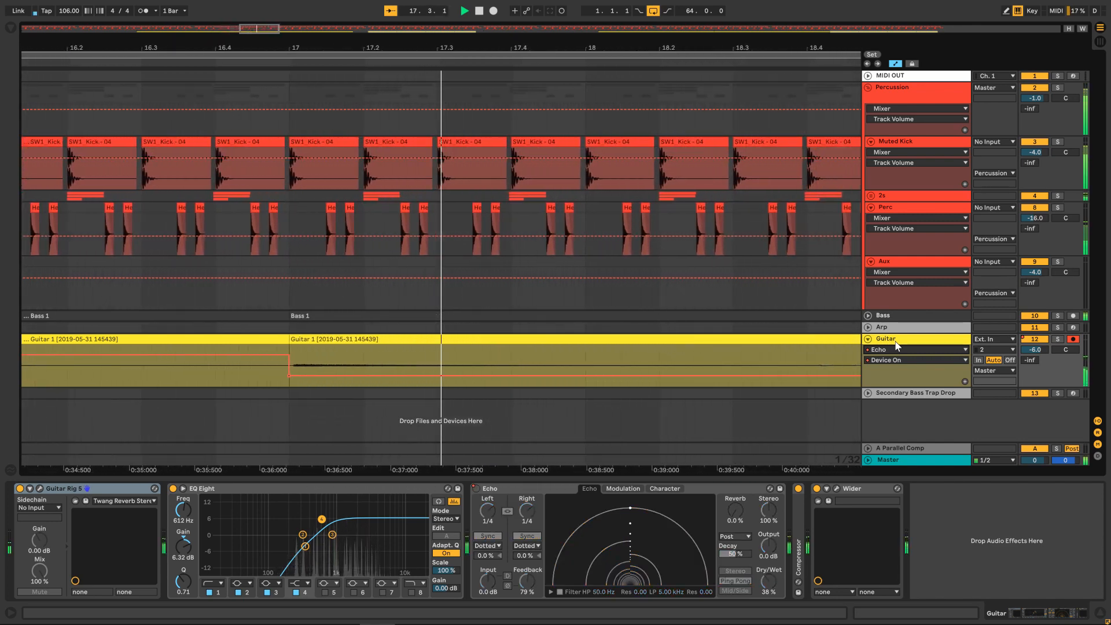
Unfold the Bass and Arp tracks and display the Arp's Serum x64 Noise Level automation.
{"action": "left_click", "coordinate": [868, 316]}
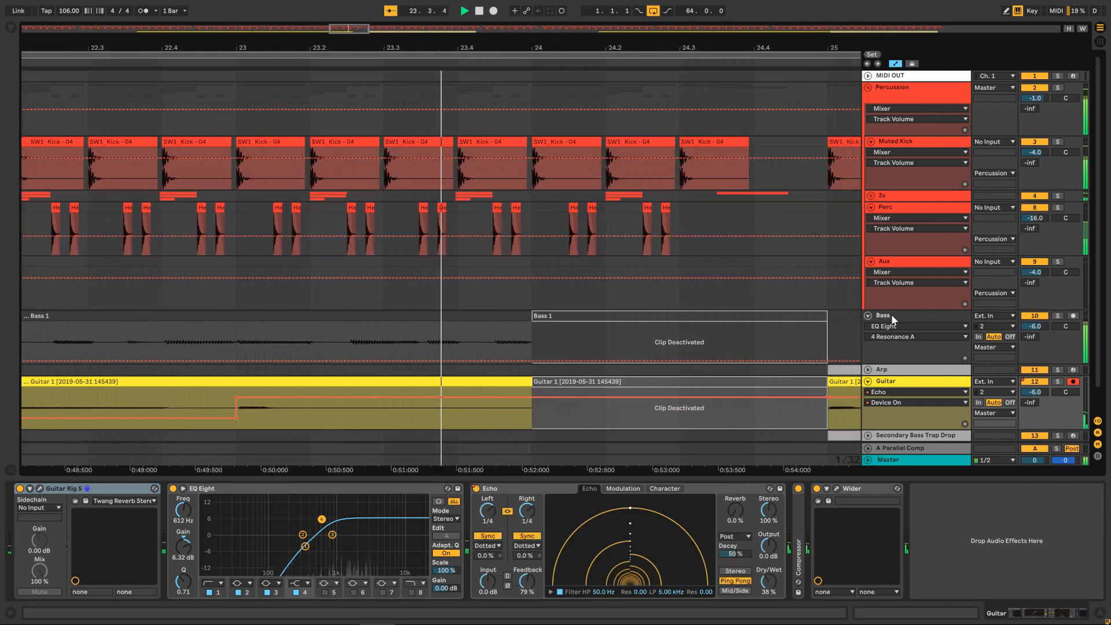
{"action": "scroll", "coordinate": [892, 315], "scroll_direction": "down", "scroll_amount": 2}
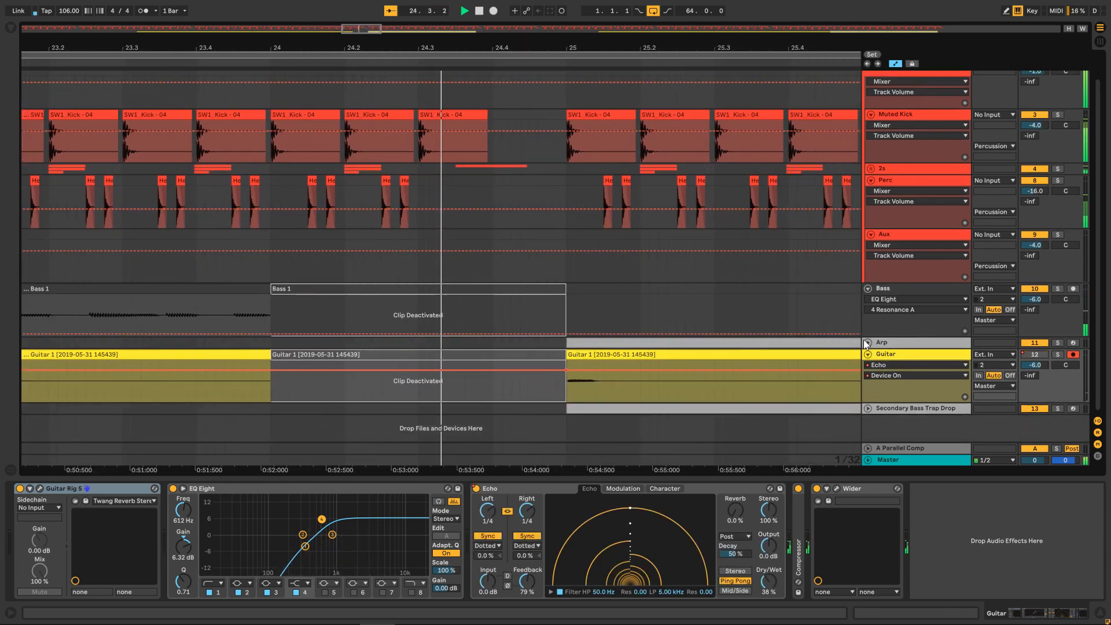
{"action": "left_click", "coordinate": [868, 342]}
{"action": "scroll", "coordinate": [885, 324], "scroll_direction": "down", "scroll_amount": 3}
{"action": "left_click", "coordinate": [899, 300]}
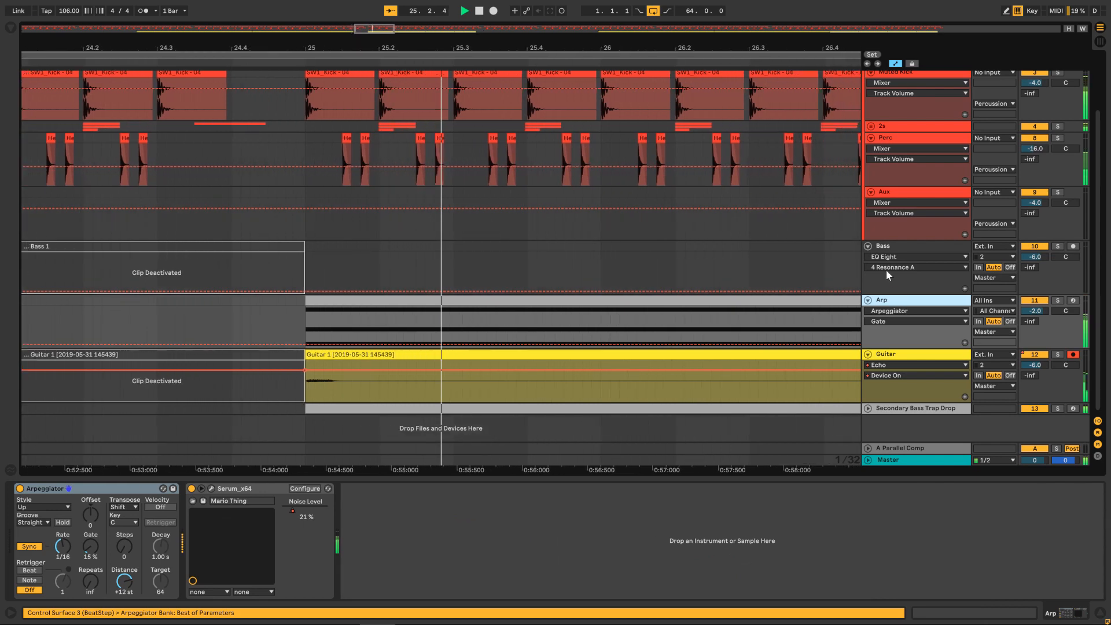
{"action": "left_click", "coordinate": [901, 312]}
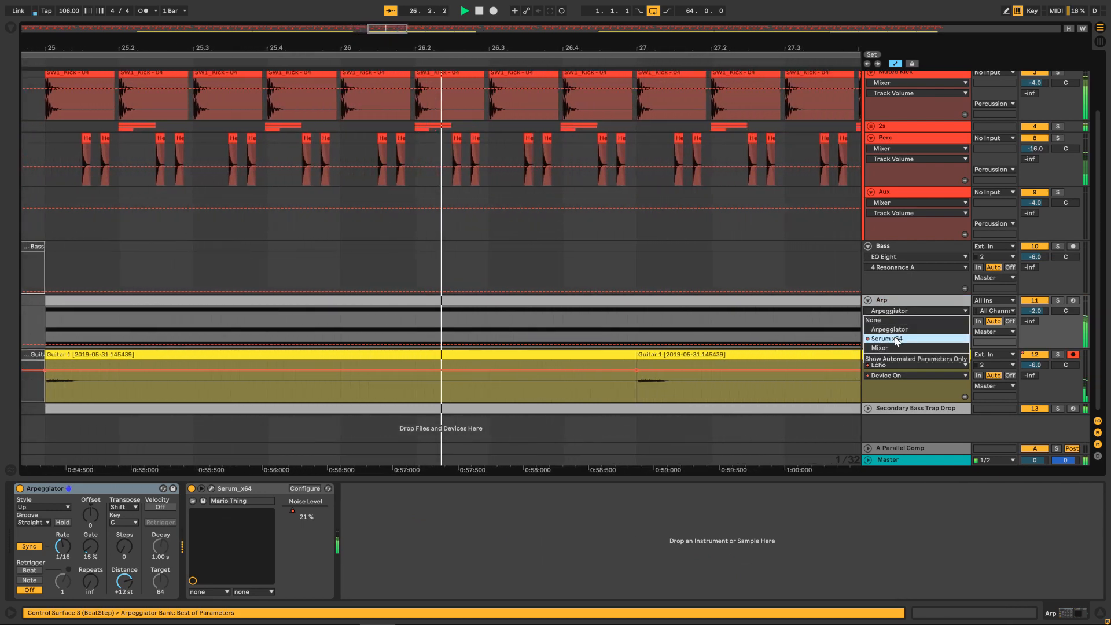
{"action": "left_click", "coordinate": [896, 338]}
{"action": "left_click", "coordinate": [897, 322]}
{"action": "left_click", "coordinate": [898, 324]}
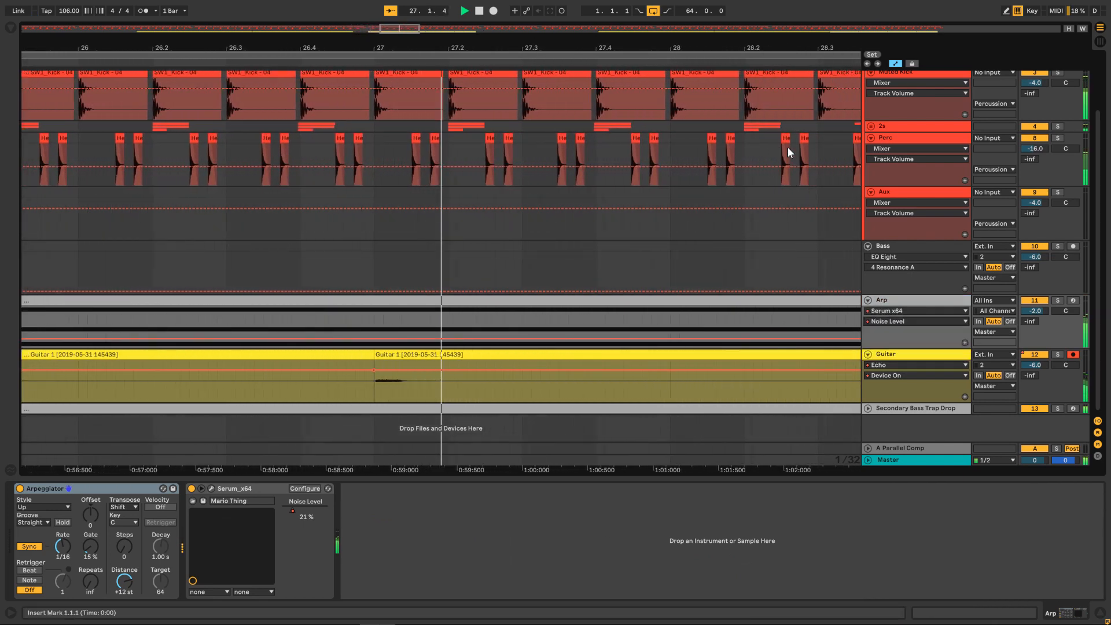
Unfold the Secondary Bass Trap Drop track and examine the drop around bars 25 to 33 during playback.
{"action": "left_click_drag", "start_coordinate": [404, 29], "coordinate": [403, 0]}
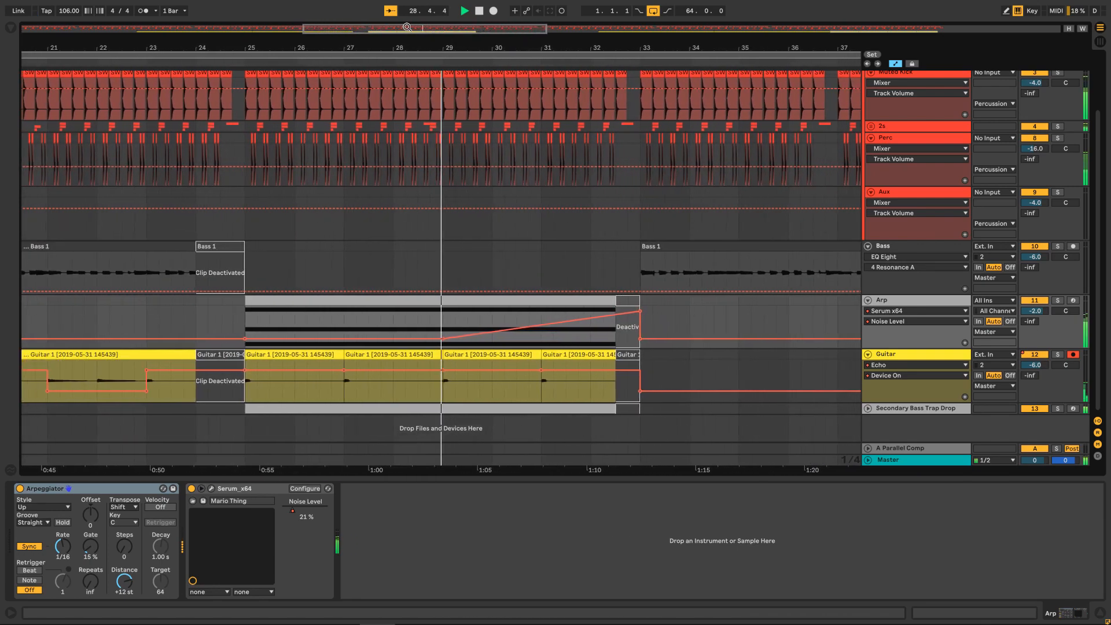
{"action": "left_click", "coordinate": [868, 409]}
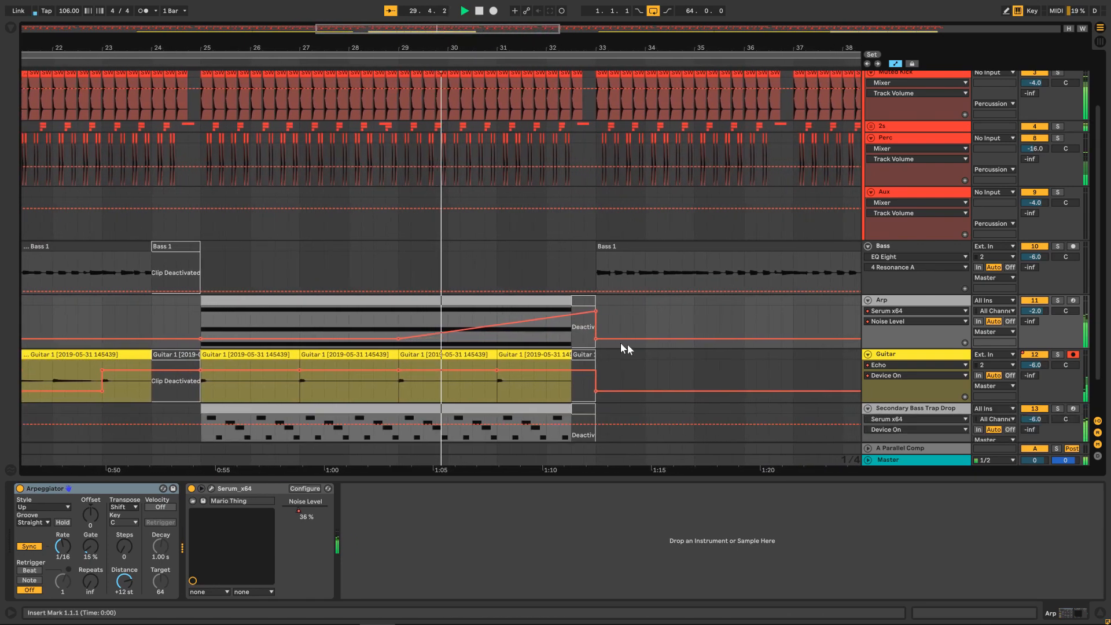
{"action": "scroll", "coordinate": [628, 345], "scroll_direction": "down", "scroll_amount": 2}
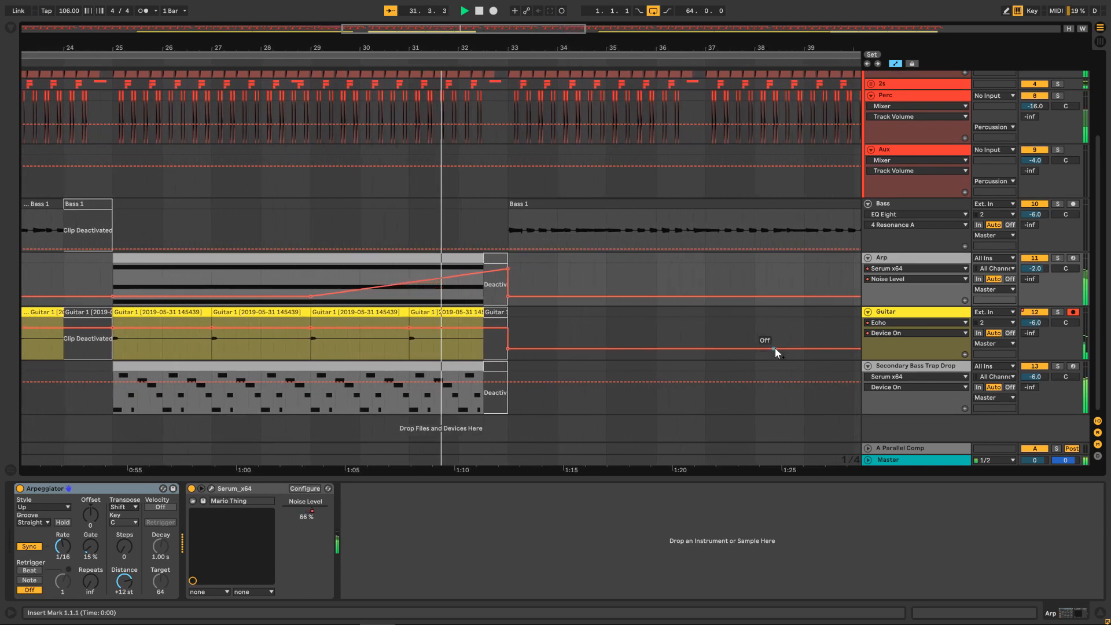
{"action": "scroll", "coordinate": [775, 348], "scroll_direction": "up", "scroll_amount": 2}
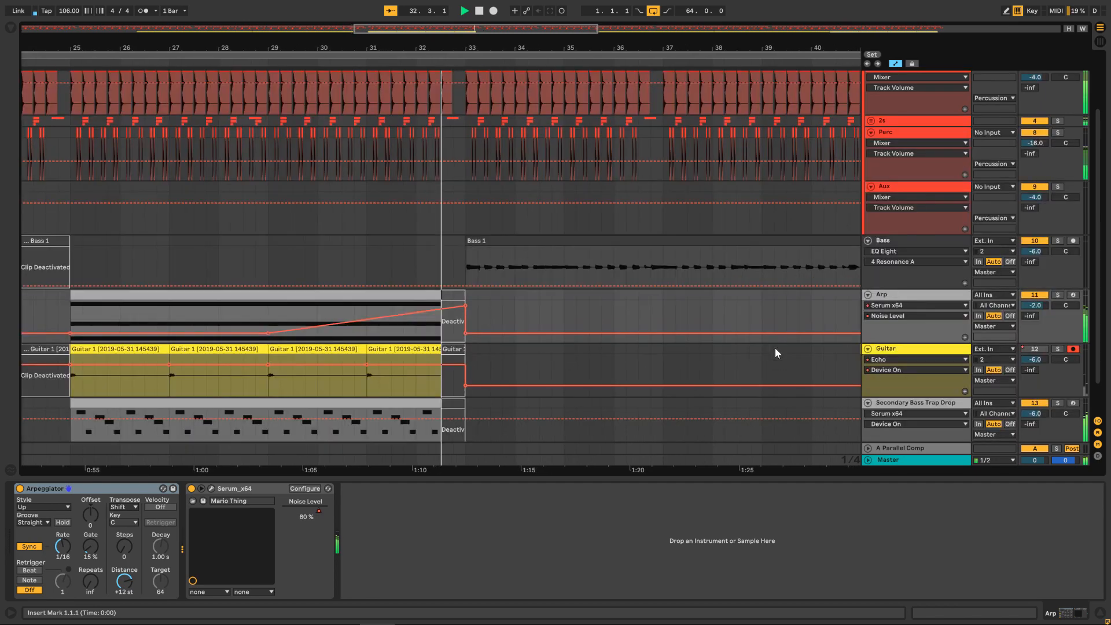
{"action": "scroll", "coordinate": [775, 348], "scroll_direction": "up", "scroll_amount": 2}
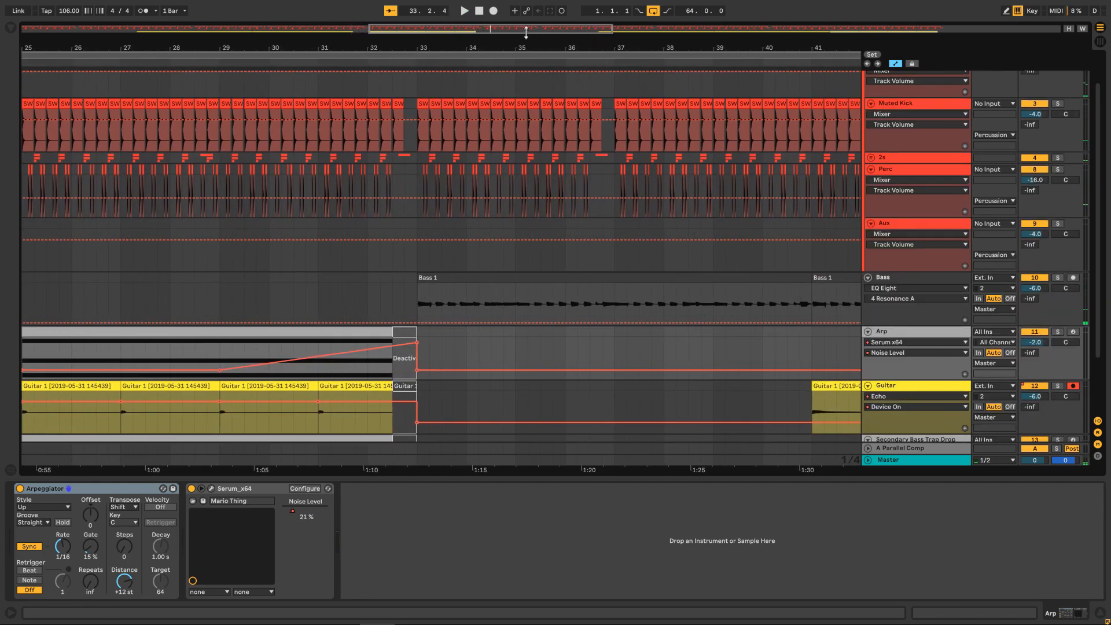
Show the whole arrangement and fold the Bass, Arp, Guitar and Secondary Bass Trap Drop tracks.
{"action": "key", "text": "w"}
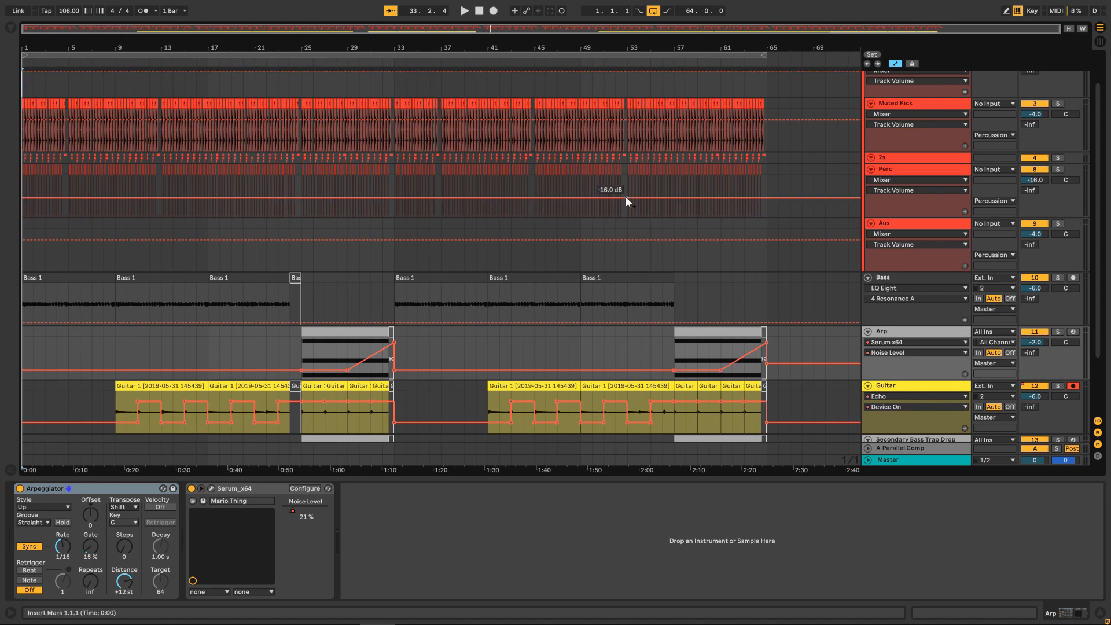
{"action": "scroll", "coordinate": [626, 197], "scroll_direction": "down", "scroll_amount": 3}
{"action": "left_click", "coordinate": [868, 215]}
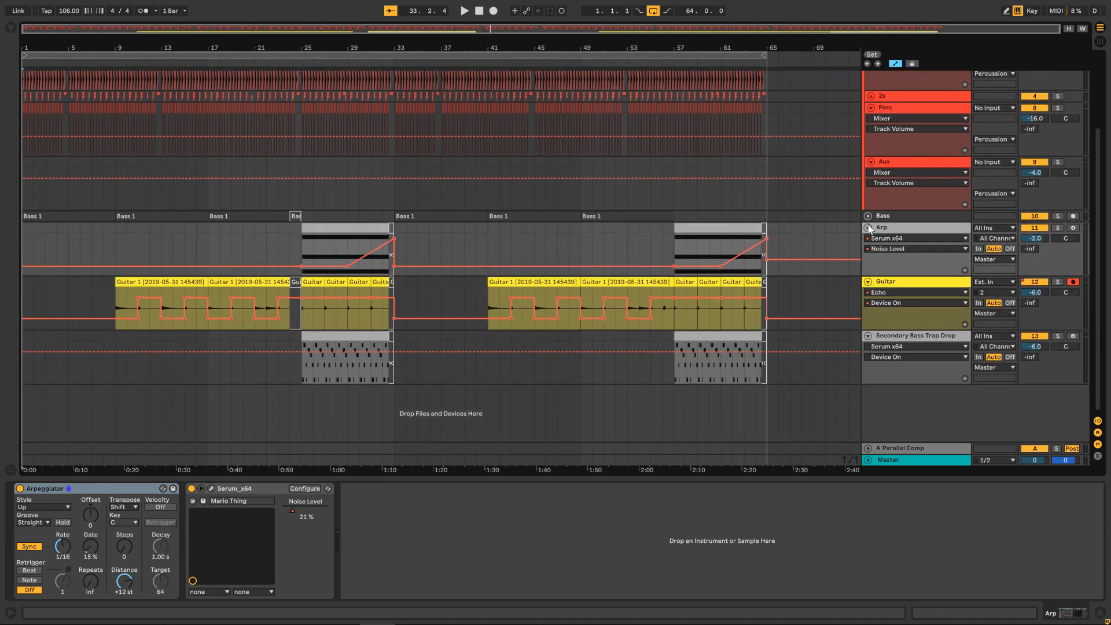
{"action": "left_click", "coordinate": [868, 228]}
{"action": "left_click", "coordinate": [868, 239]}
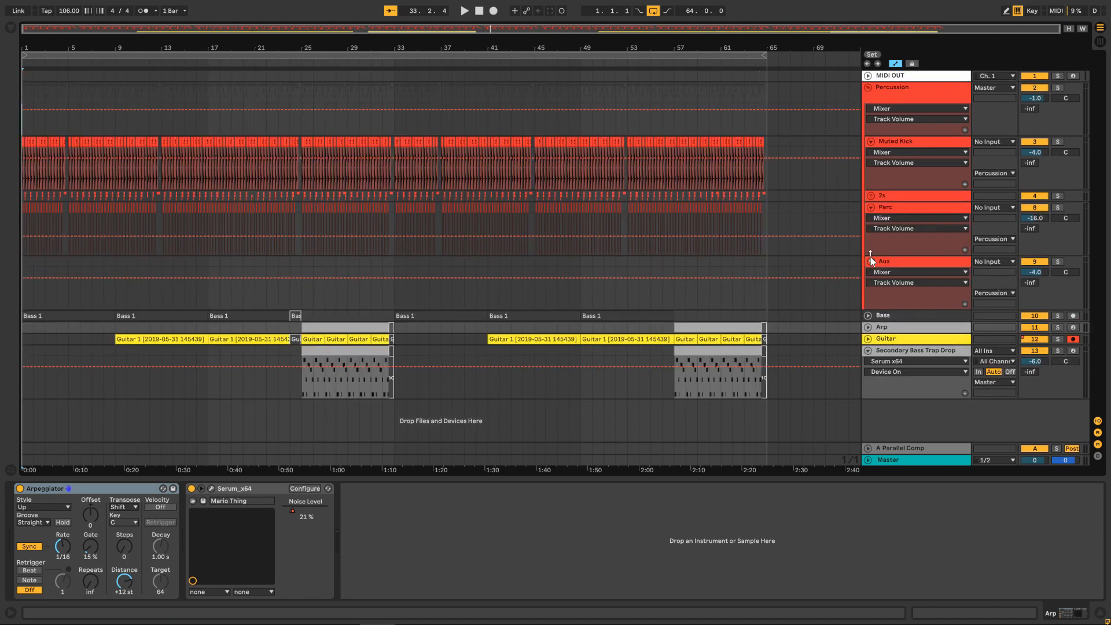
{"action": "left_click", "coordinate": [869, 350]}
Solo the Muted Kick track and play it from its first clip, with Follow turned off.
{"action": "left_click_drag", "start_coordinate": [42, 37], "coordinate": [24, 84]}
{"action": "left_click_drag", "start_coordinate": [57, 37], "coordinate": [64, 8]}
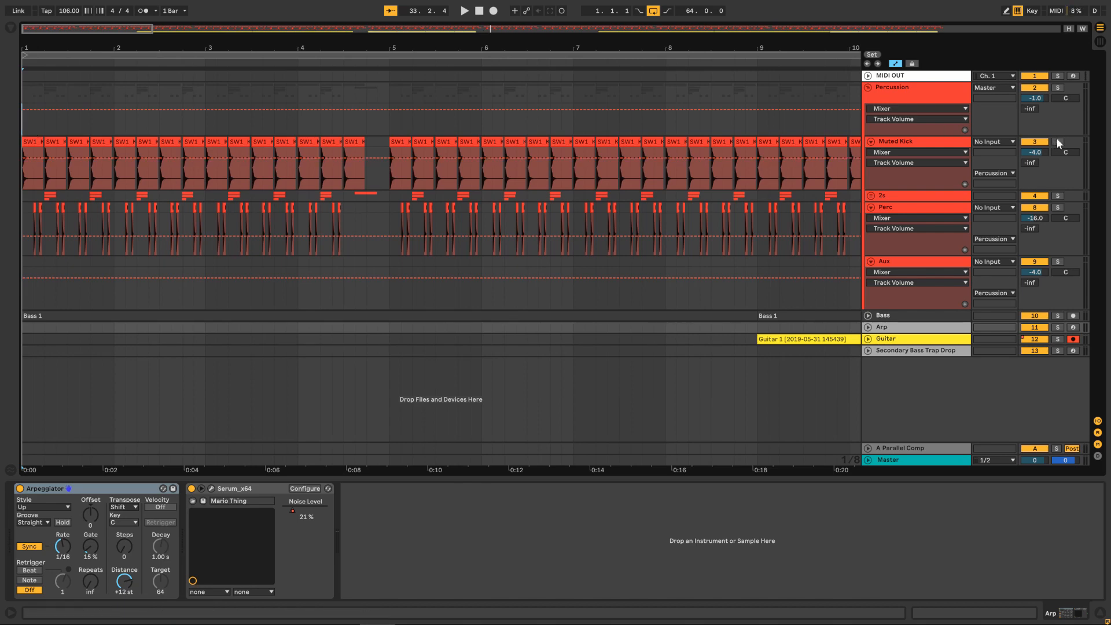
{"action": "left_click", "coordinate": [1057, 141]}
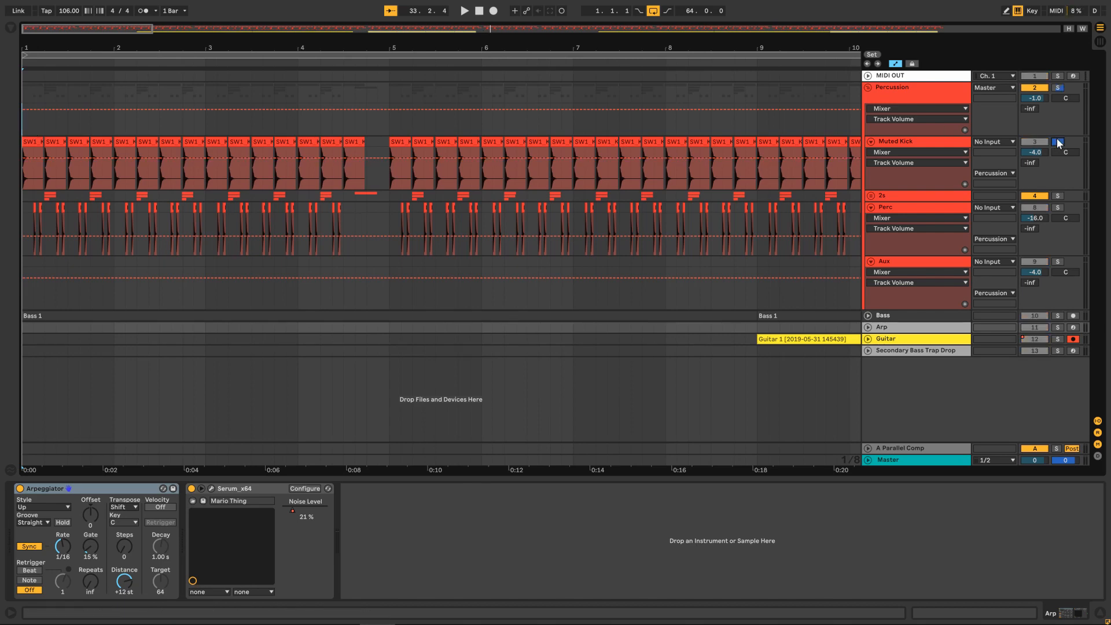
{"action": "left_click", "coordinate": [29, 146]}
{"action": "key", "text": "space"}
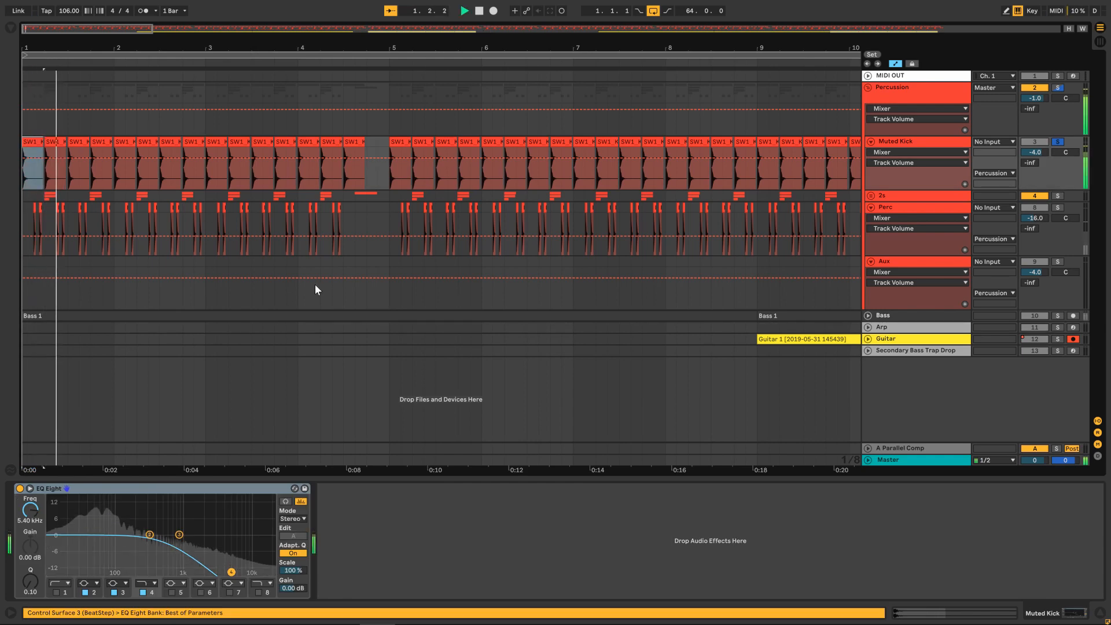
{"action": "left_click", "coordinate": [391, 11]}
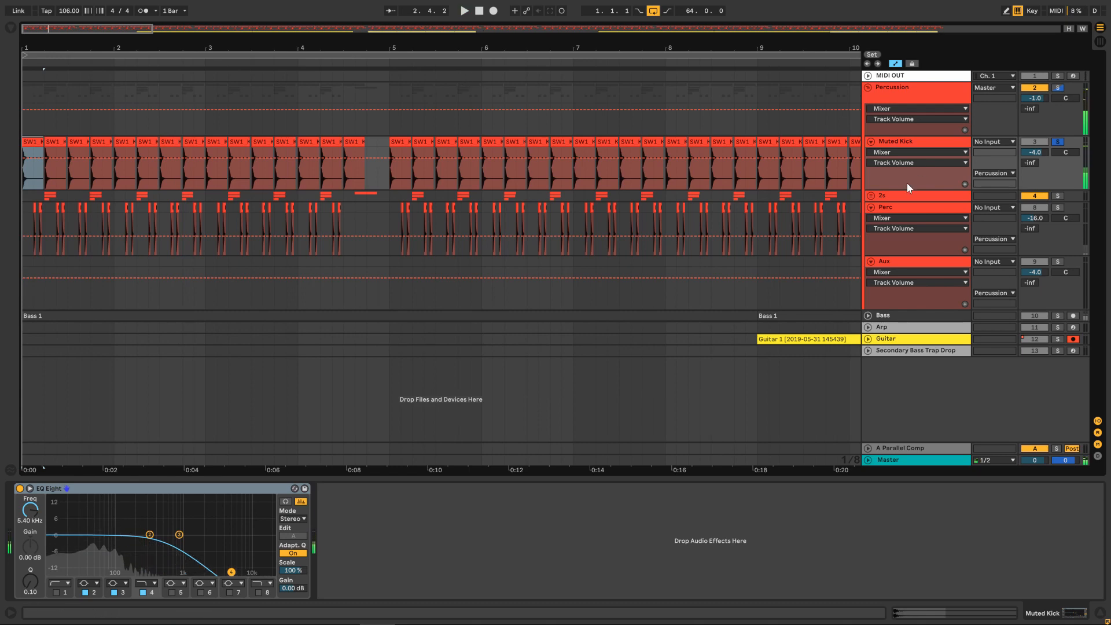
Solo the Perc track together with the Muted Kick and listen to the first bar.
{"action": "left_click", "coordinate": [905, 207]}
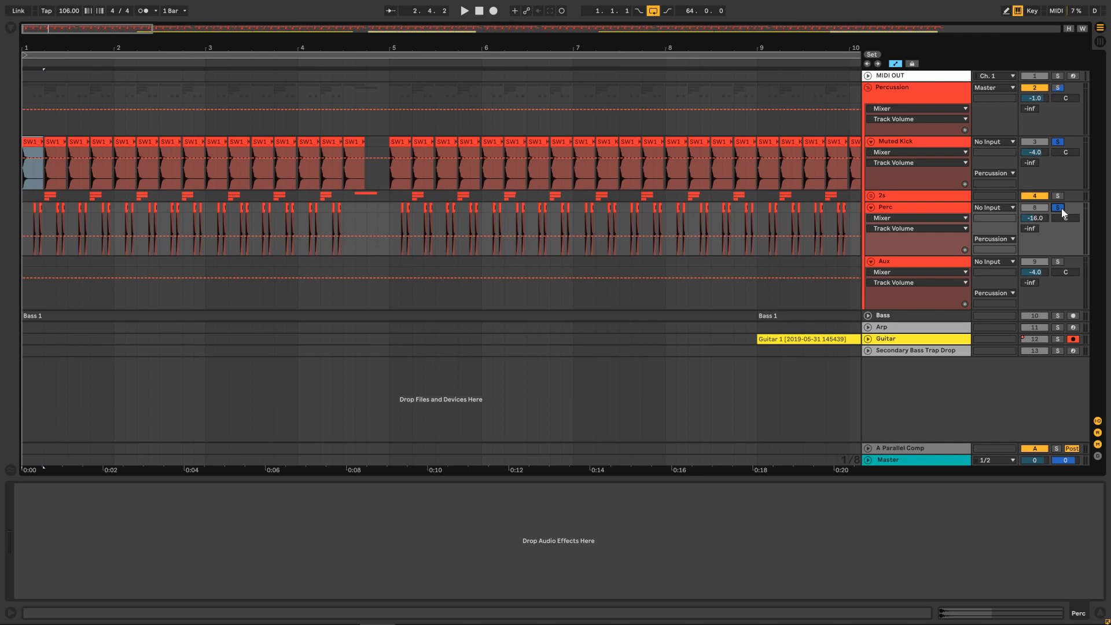
{"action": "key", "text": "space"}
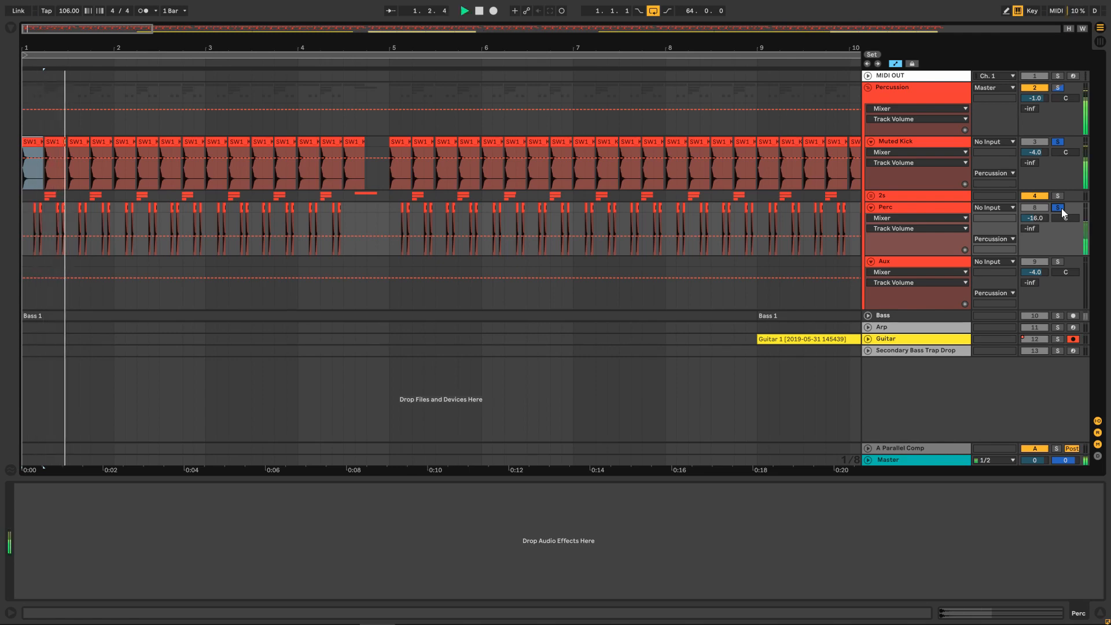
{"action": "key", "text": "space"}
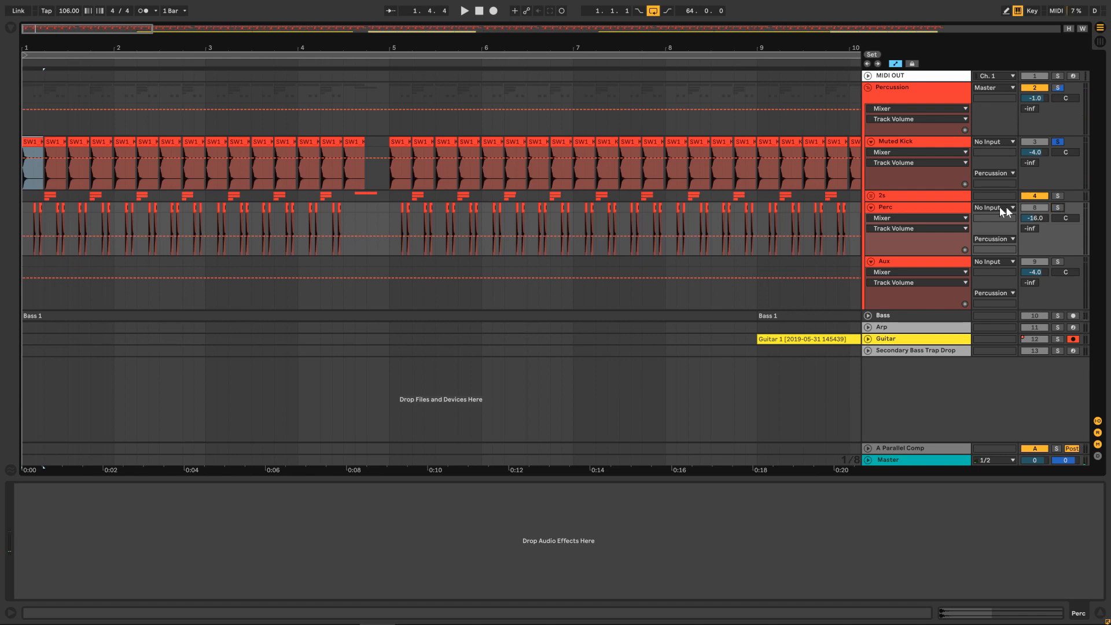
Unfold the 2s group, solo it together with the Muted Kick, and listen to the first bar.
{"action": "left_click", "coordinate": [871, 195]}
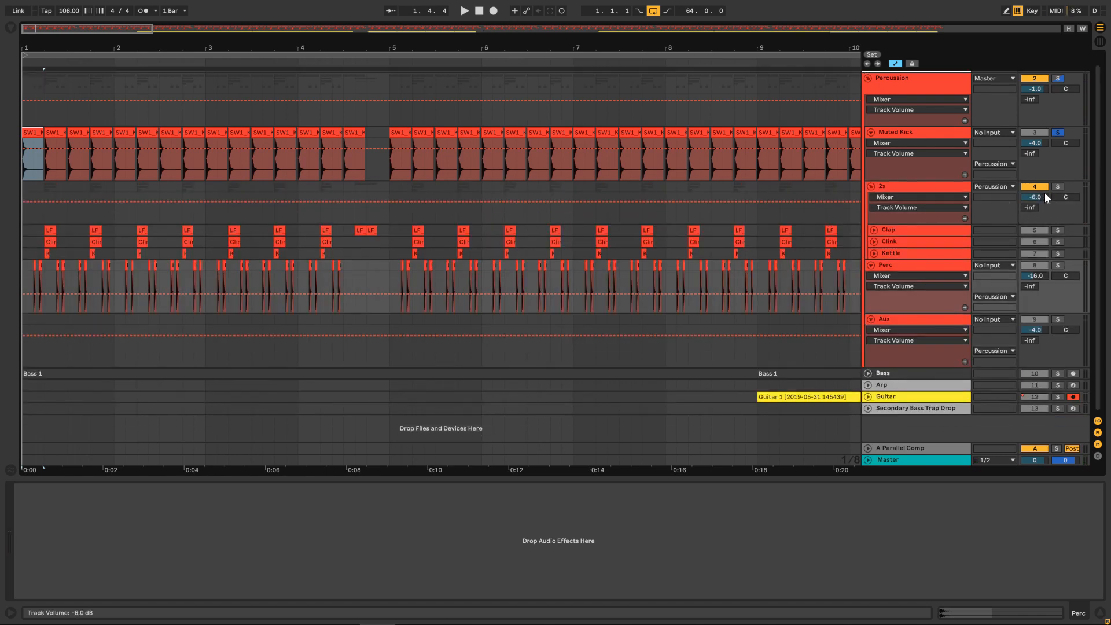
{"action": "left_click", "coordinate": [1060, 186]}
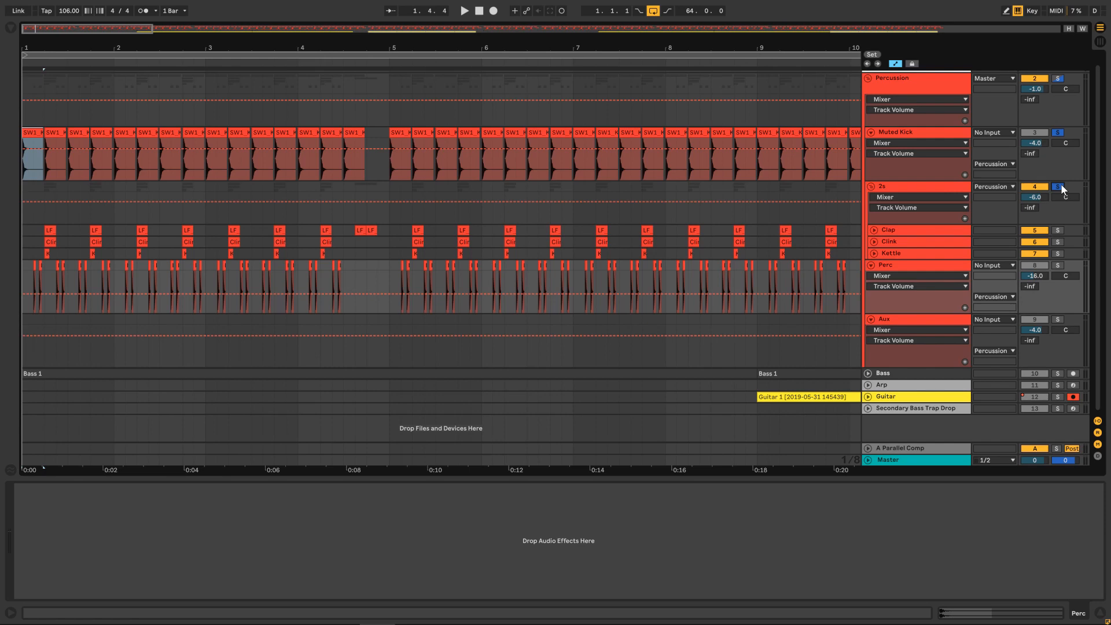
{"action": "key", "text": "space"}
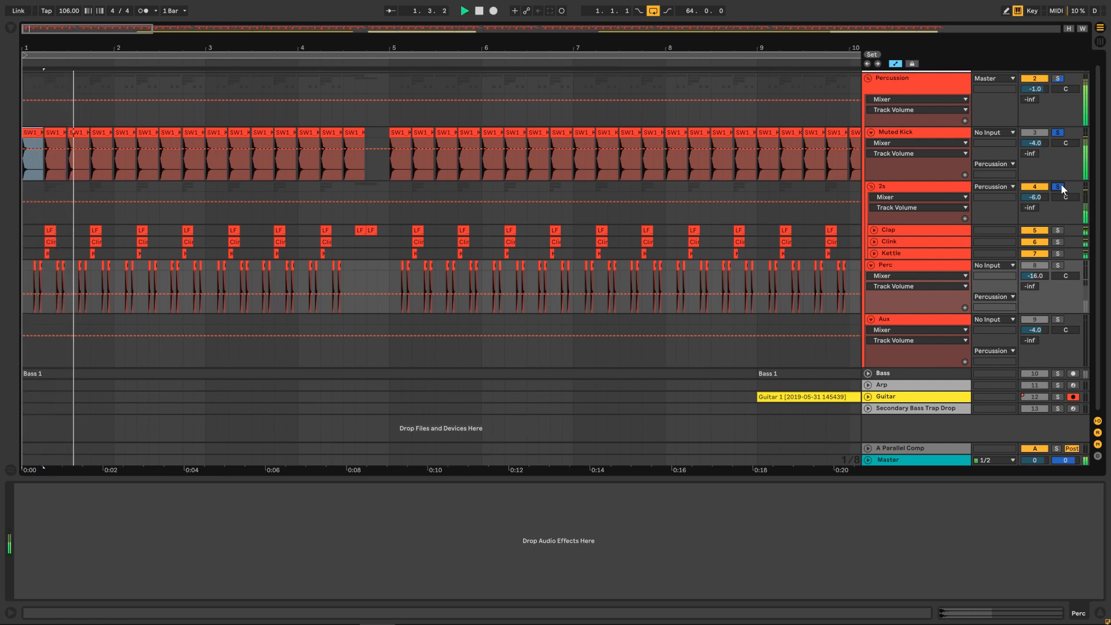
{"action": "key", "text": "space"}
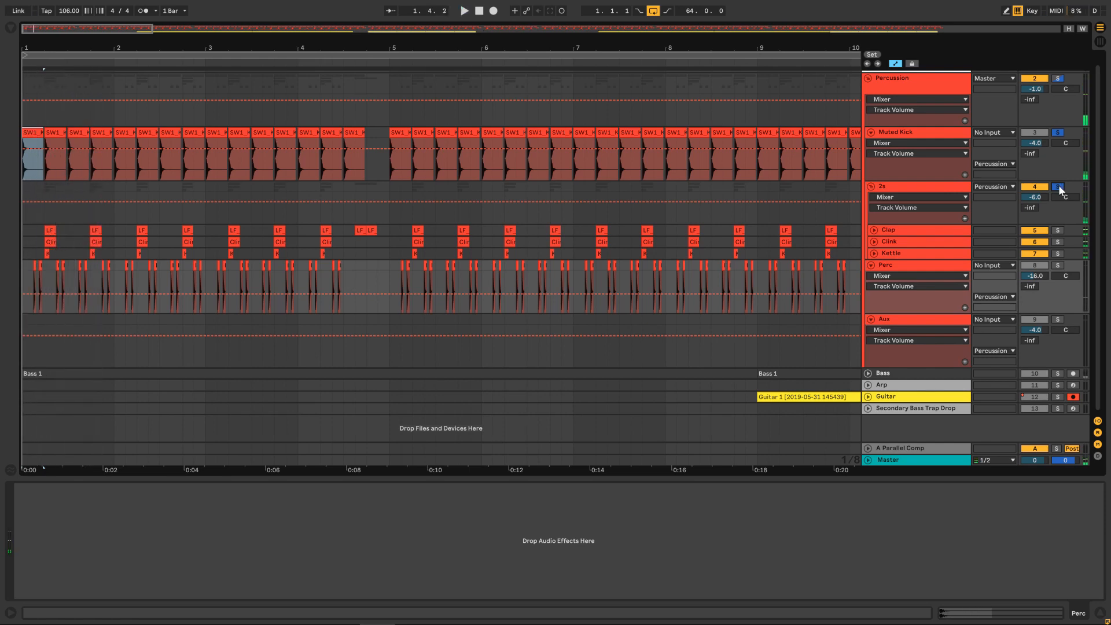
Unsolo the 2s group and the Muted Kick, and show the Percussion group's Drum Buss effect.
{"action": "left_click", "coordinate": [1057, 187]}
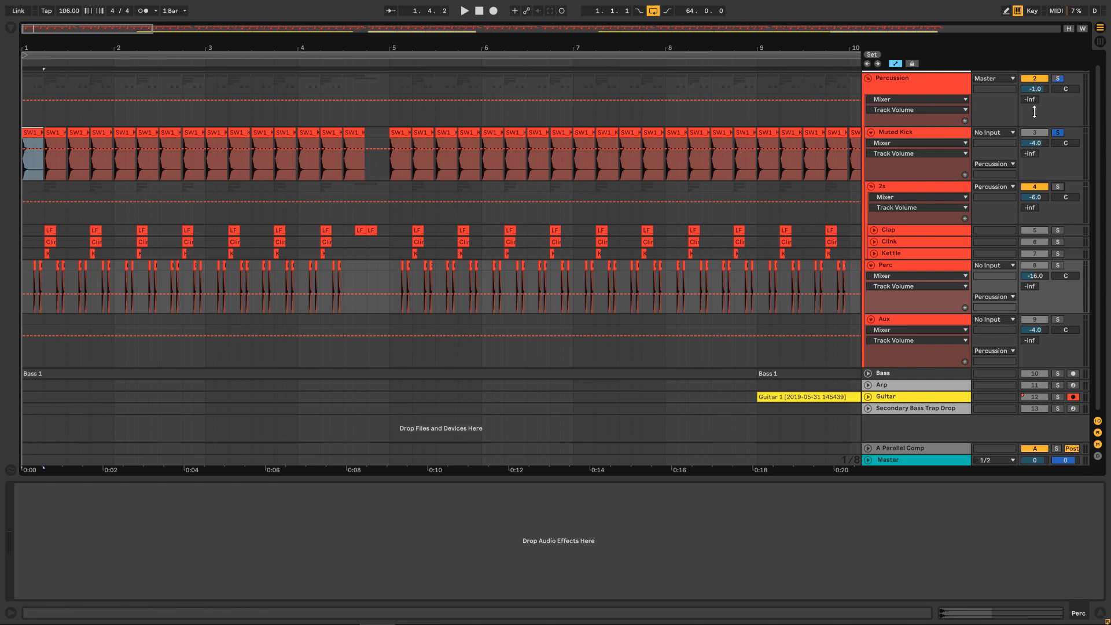
{"action": "left_click", "coordinate": [1059, 132]}
{"action": "left_click", "coordinate": [901, 83]}
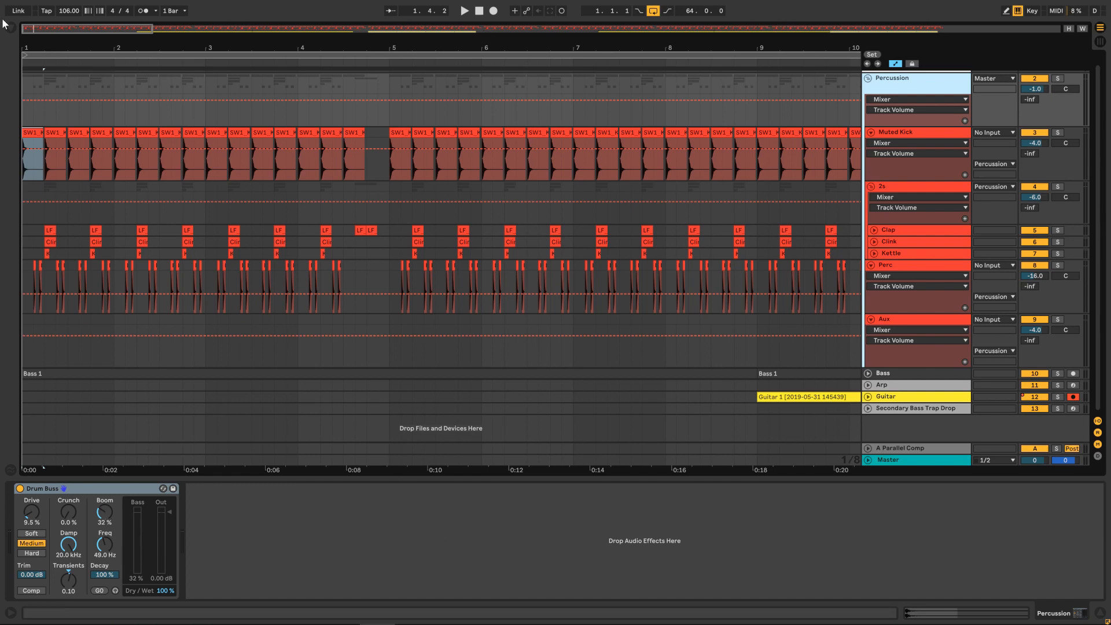
Show the whole arrangement and select the Bass 1 clip at bar 9 to view the Bass track's effects.
{"action": "left_click_drag", "start_coordinate": [57, 32], "coordinate": [58, 1]}
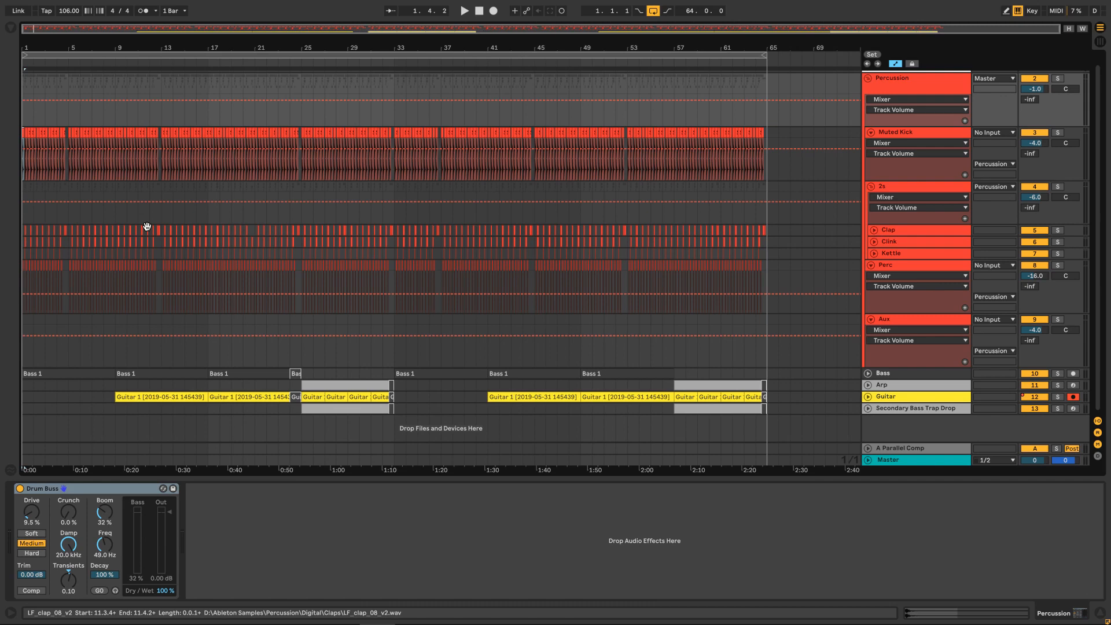
{"action": "left_click", "coordinate": [133, 375]}
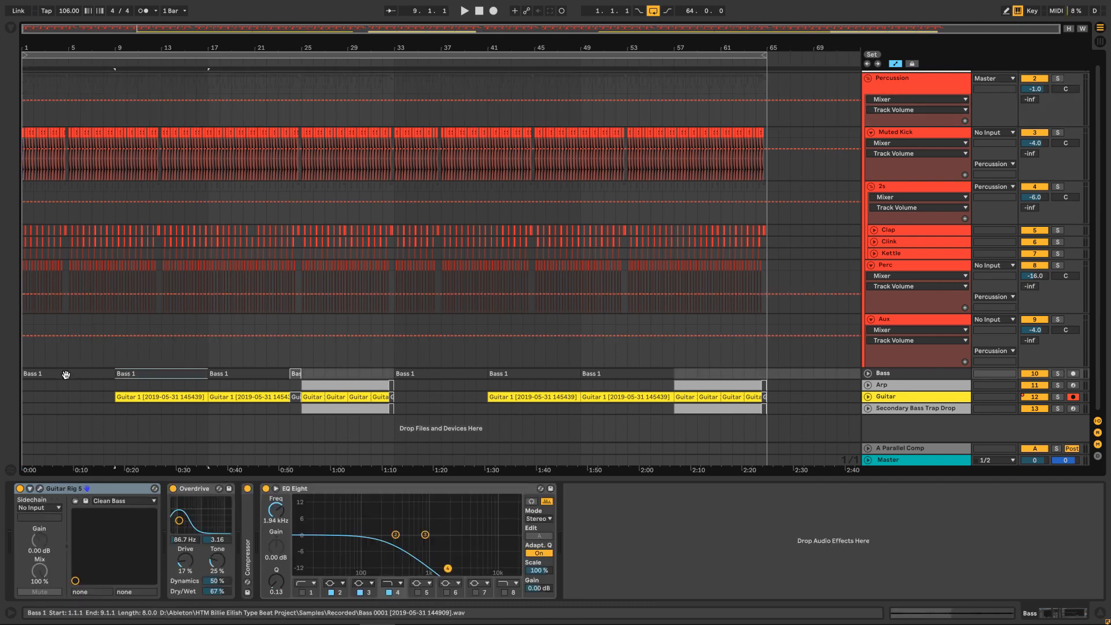
Solo the Bass track.
{"action": "left_click", "coordinate": [1057, 374]}
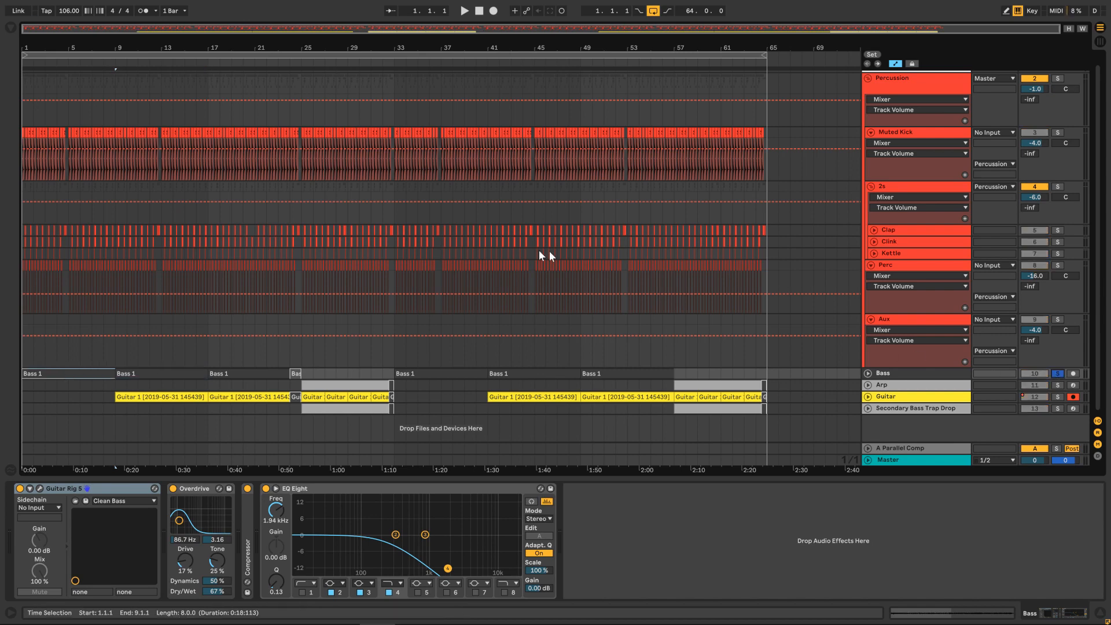
{"action": "scroll", "coordinate": [272, 250], "scroll_direction": "up", "scroll_amount": 1}
{"action": "scroll", "coordinate": [272, 250], "scroll_direction": "down", "scroll_amount": 1}
Switch to Spotify, search for "b", open the Billie Eilish artist page, and return to Ableton Live.
{"action": "mouse_move", "coordinate": [468, 621]}
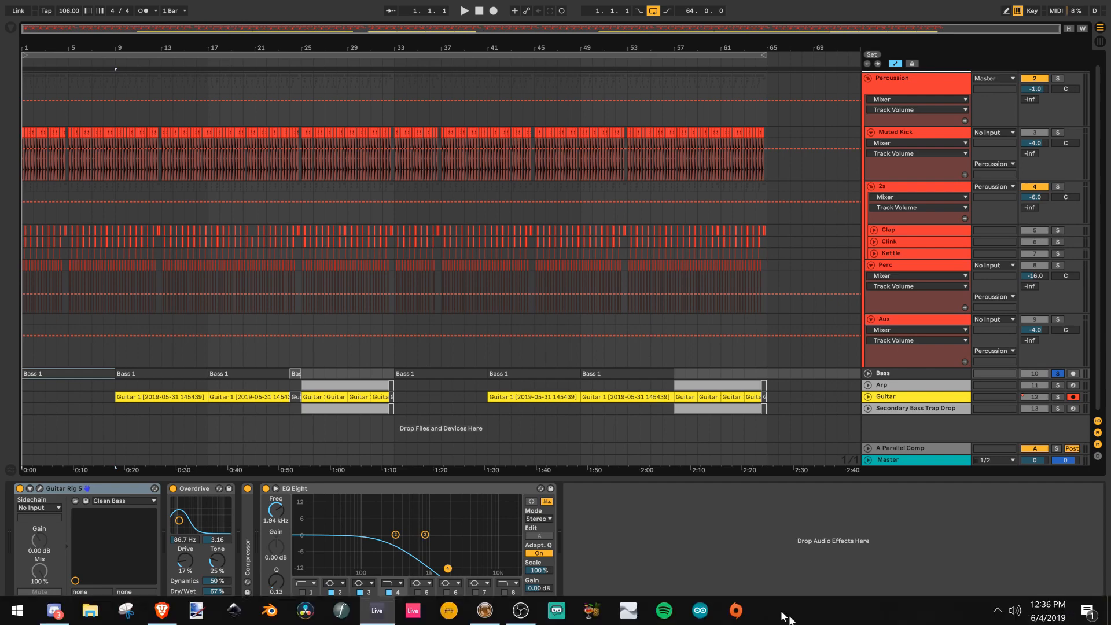
{"action": "left_click", "coordinate": [662, 612]}
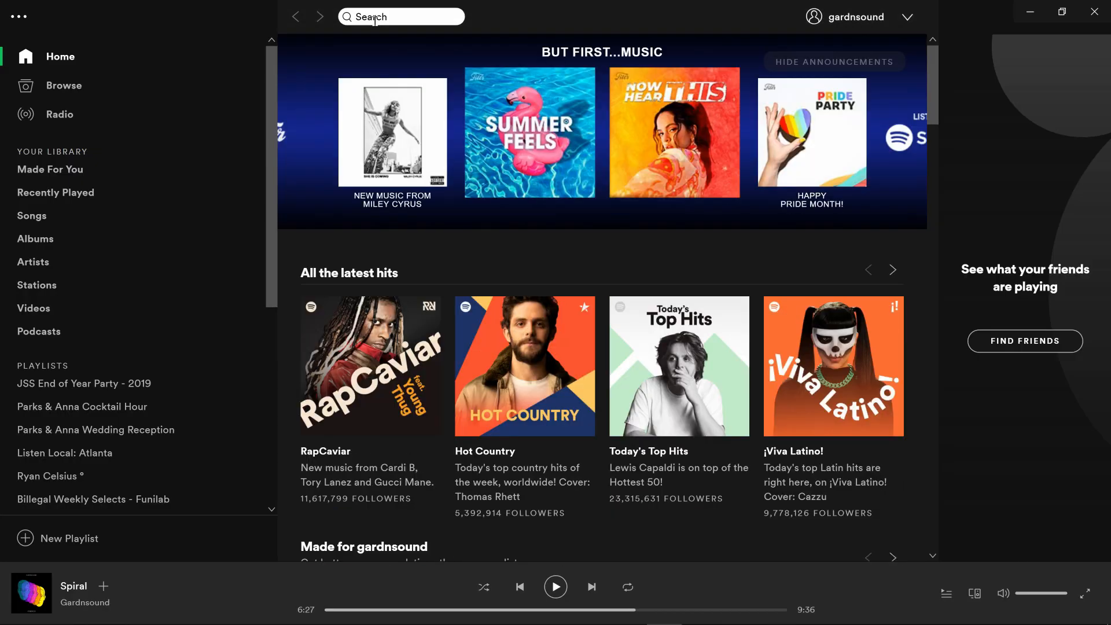
{"action": "left_click", "coordinate": [375, 17]}
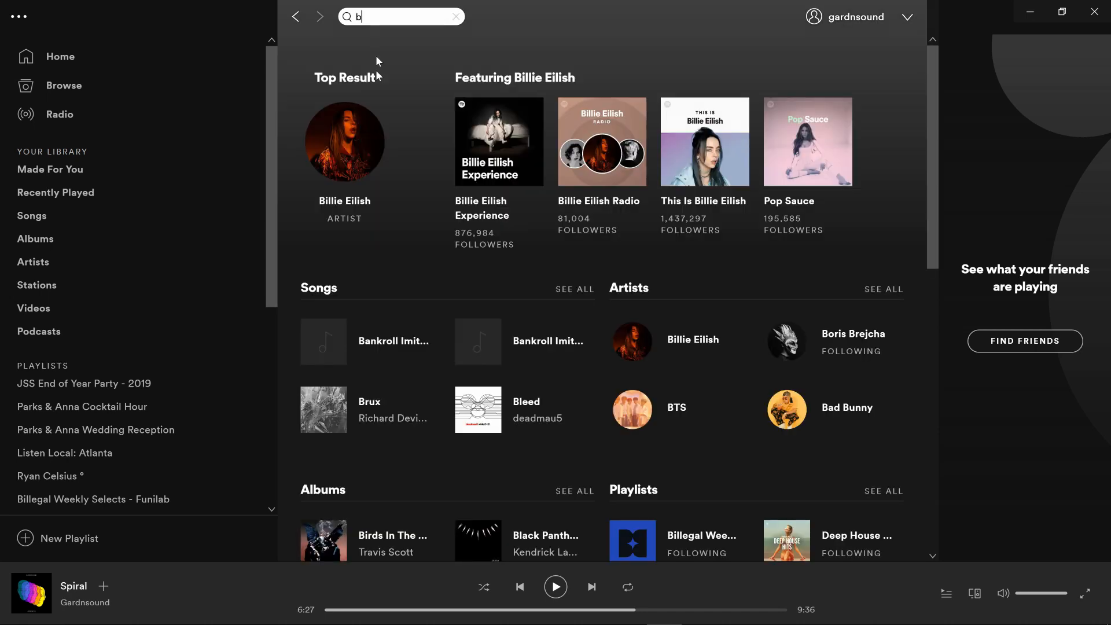
{"action": "left_click", "coordinate": [356, 202]}
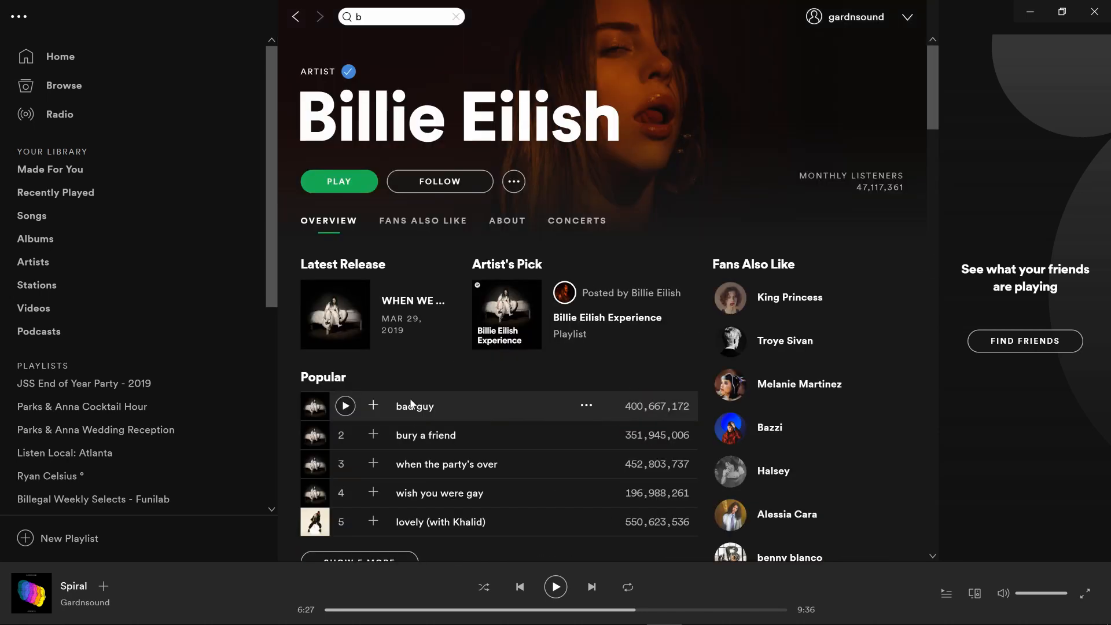
{"action": "left_click", "coordinate": [1023, 9]}
Unfold the Bass track and listen to the soloed bass line from bar 1.
{"action": "left_click_drag", "start_coordinate": [22, 30], "coordinate": [59, 28]}
{"action": "left_click", "coordinate": [869, 375]}
{"action": "scroll", "coordinate": [70, 232], "scroll_direction": "down", "scroll_amount": 1}
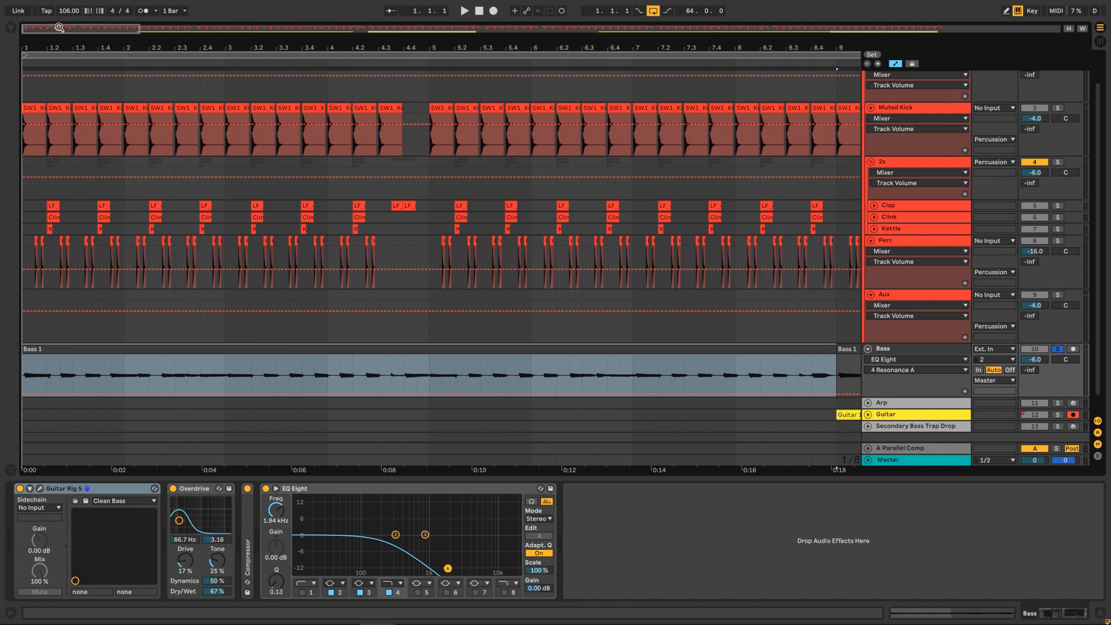
{"action": "left_click", "coordinate": [464, 11]}
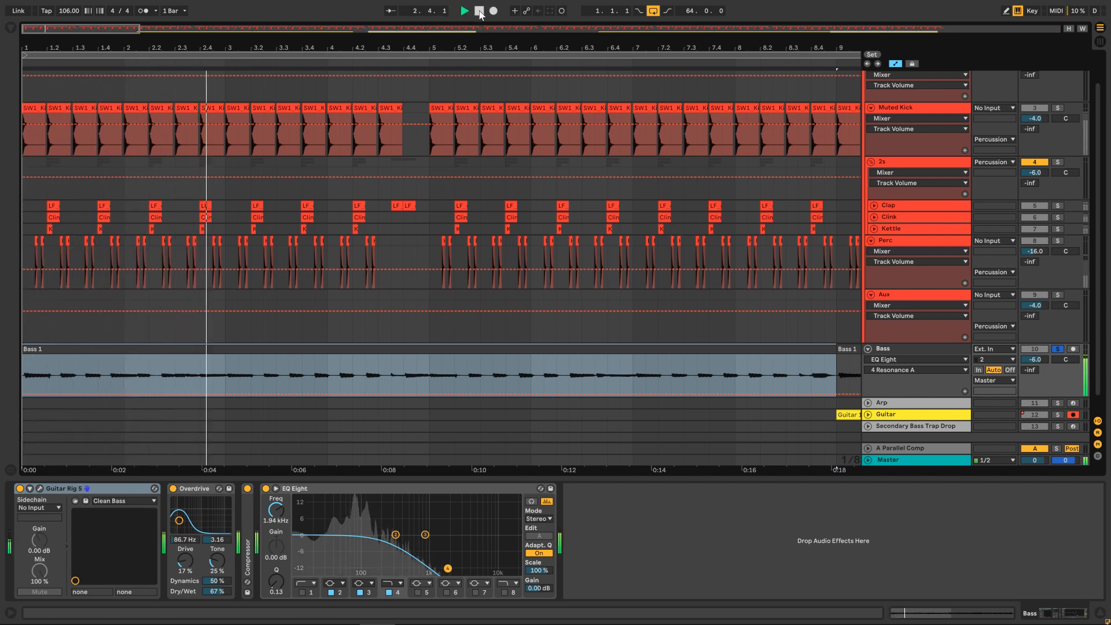
{"action": "left_click", "coordinate": [479, 12]}
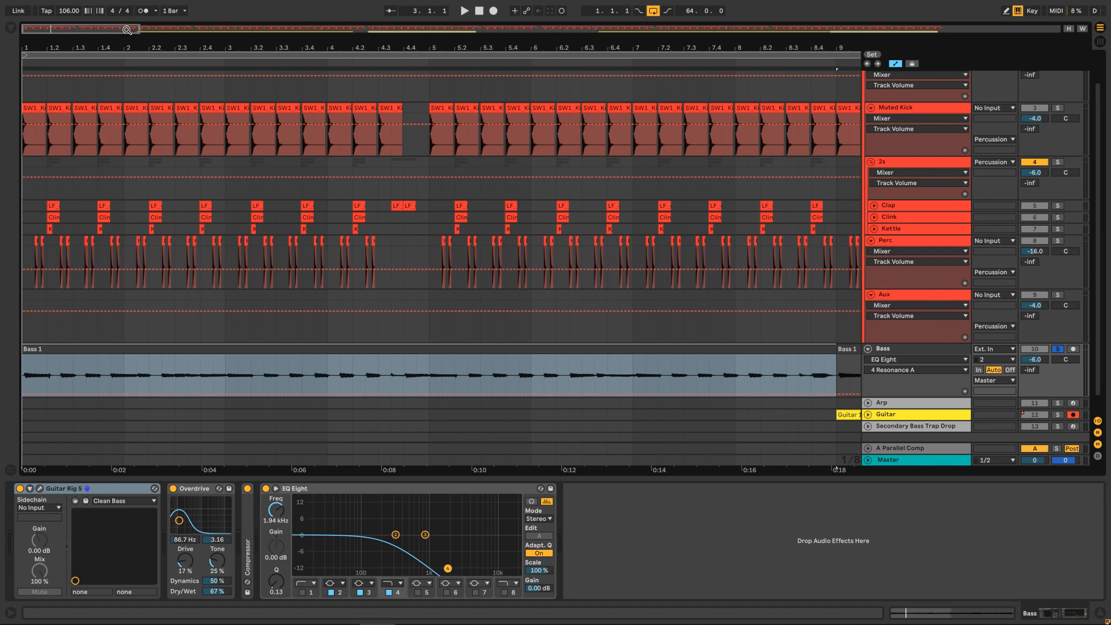
Select the Bass 1 section from bar 9 and unfold the Guitar track to show its Echo Device On automation.
{"action": "left_click_drag", "start_coordinate": [106, 30], "coordinate": [106, 21]}
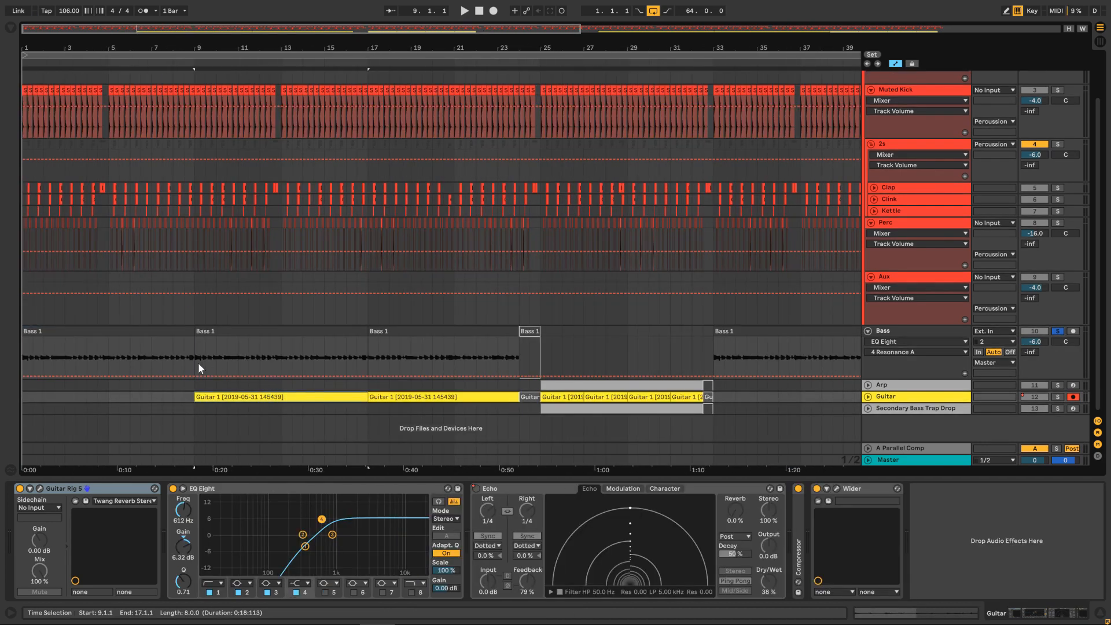
{"action": "left_click_drag", "start_coordinate": [199, 353], "coordinate": [368, 347]}
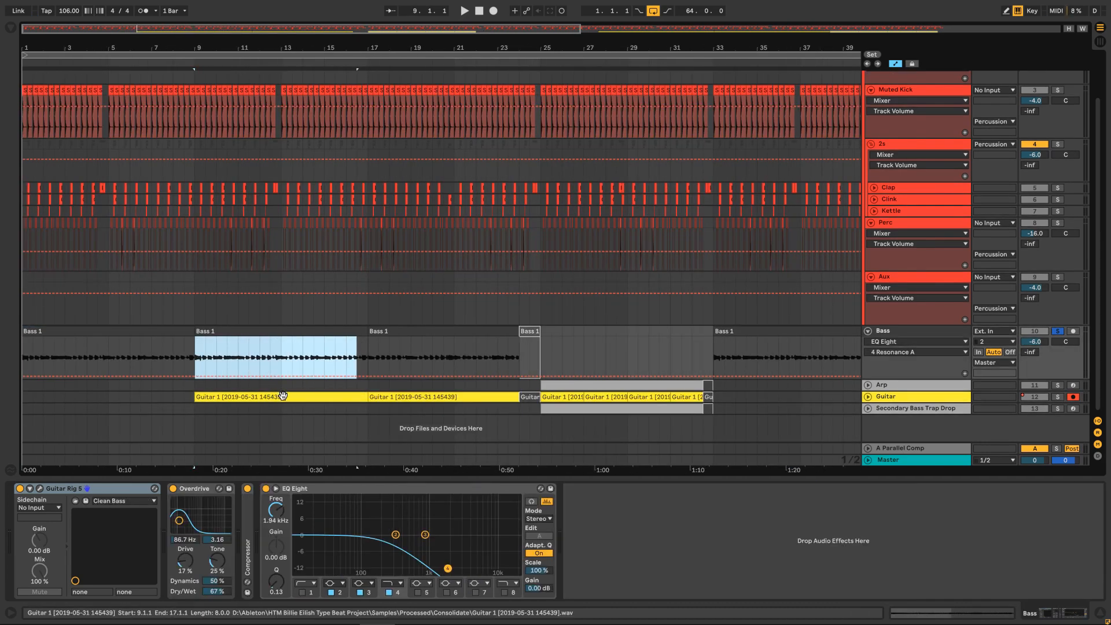
{"action": "left_click", "coordinate": [868, 398]}
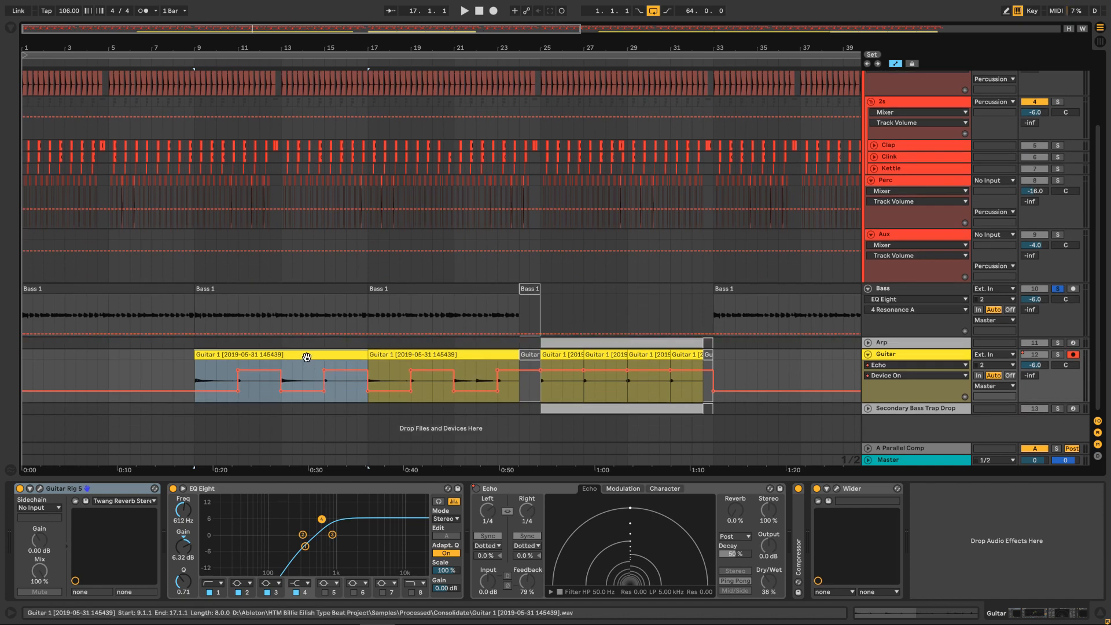
Solo the Guitar track together with the Bass and listen from bar 9 through the Echo on/off automation.
{"action": "key", "text": "space"}
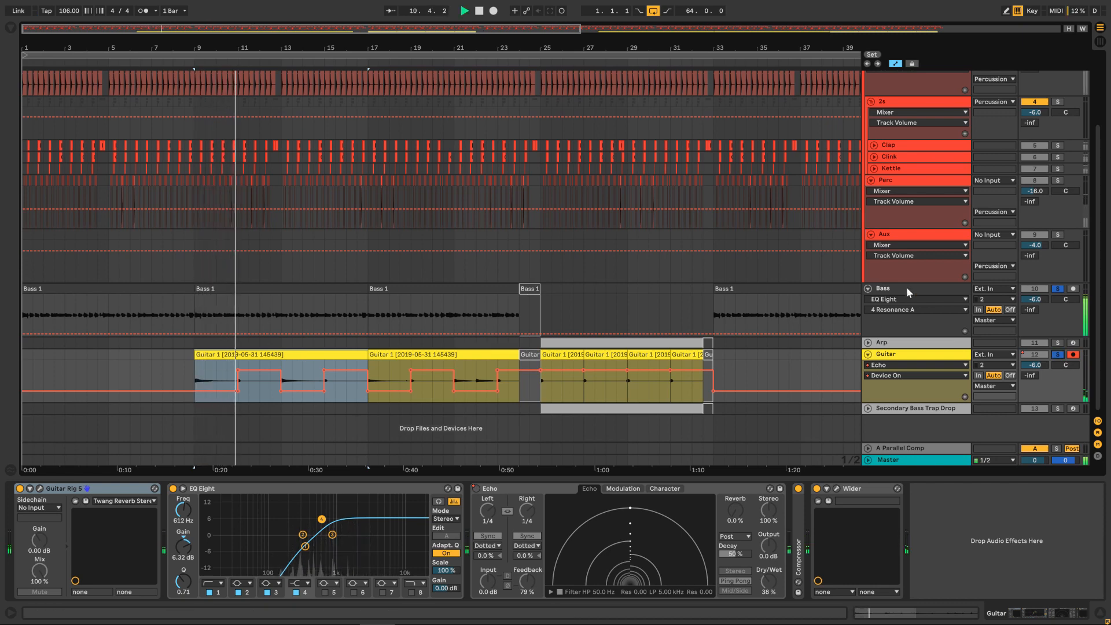
{"action": "left_click", "coordinate": [243, 378]}
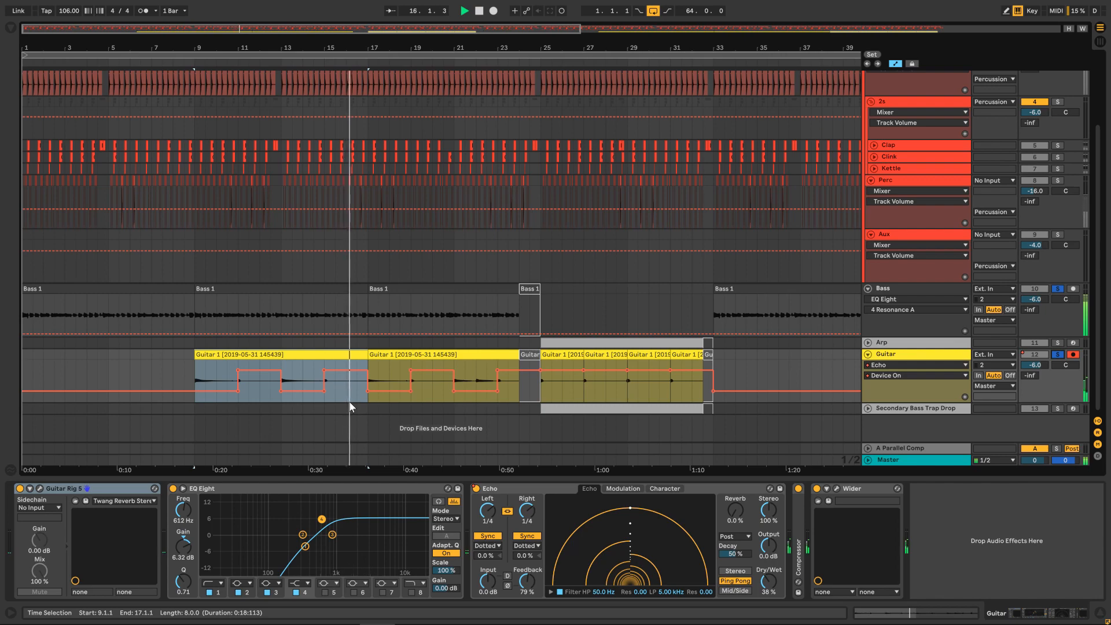
{"action": "scroll", "coordinate": [547, 381], "scroll_direction": "up", "scroll_amount": 4}
{"action": "key", "text": "space"}
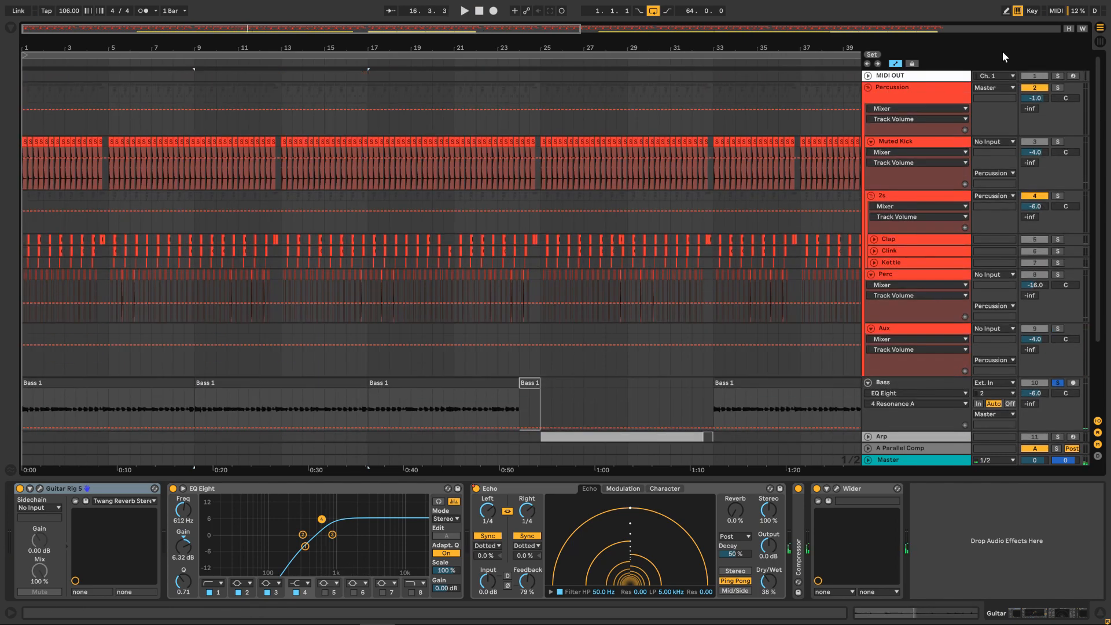
Solo the Percussion group as well and listen to it with the bass and guitar from bar 9.
{"action": "scroll", "coordinate": [972, 159], "scroll_direction": "down", "scroll_amount": 4}
{"action": "key", "text": "space"}
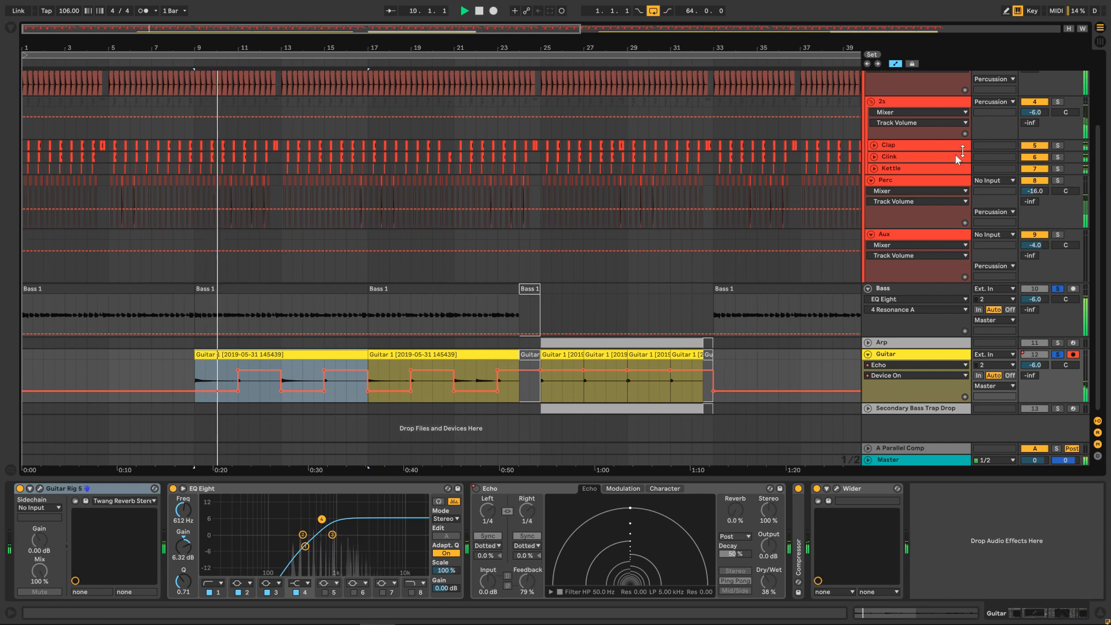
{"action": "key", "text": "space"}
Place the insert mark at bar 24 and listen to the transition into the section starting at bar 25.
{"action": "left_click", "coordinate": [541, 272]}
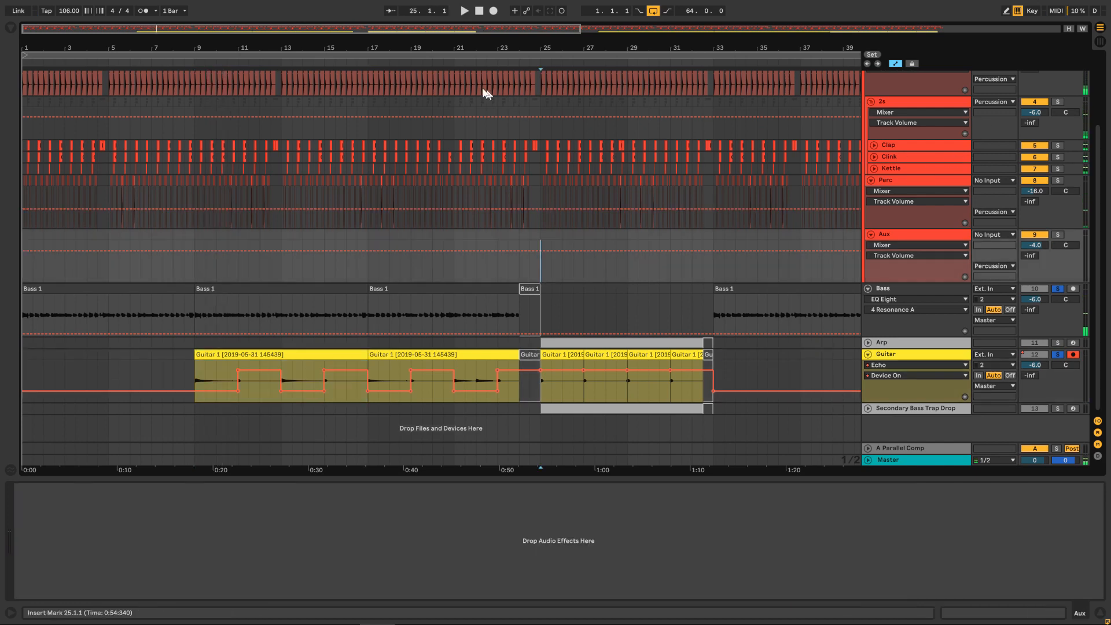
{"action": "mouse_move", "coordinate": [547, 310]}
{"action": "left_mouse_down"}
{"action": "mouse_move", "coordinate": [155, 311]}
{"action": "mouse_move", "coordinate": [173, 310]}
{"action": "left_mouse_up"}
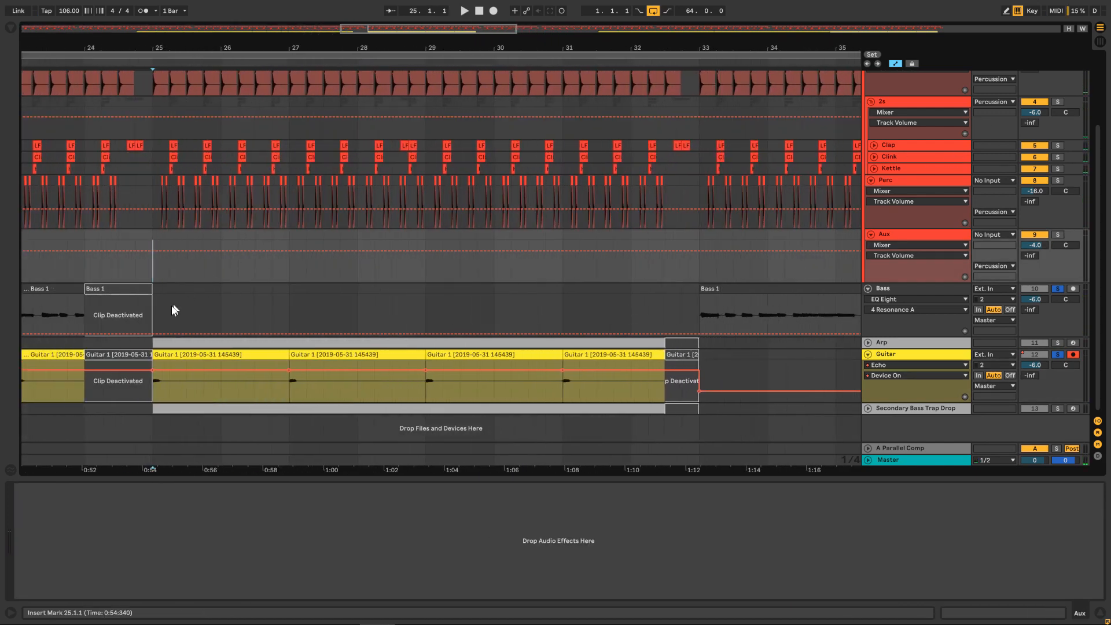
{"action": "left_click", "coordinate": [88, 273]}
{"action": "key", "text": "space"}
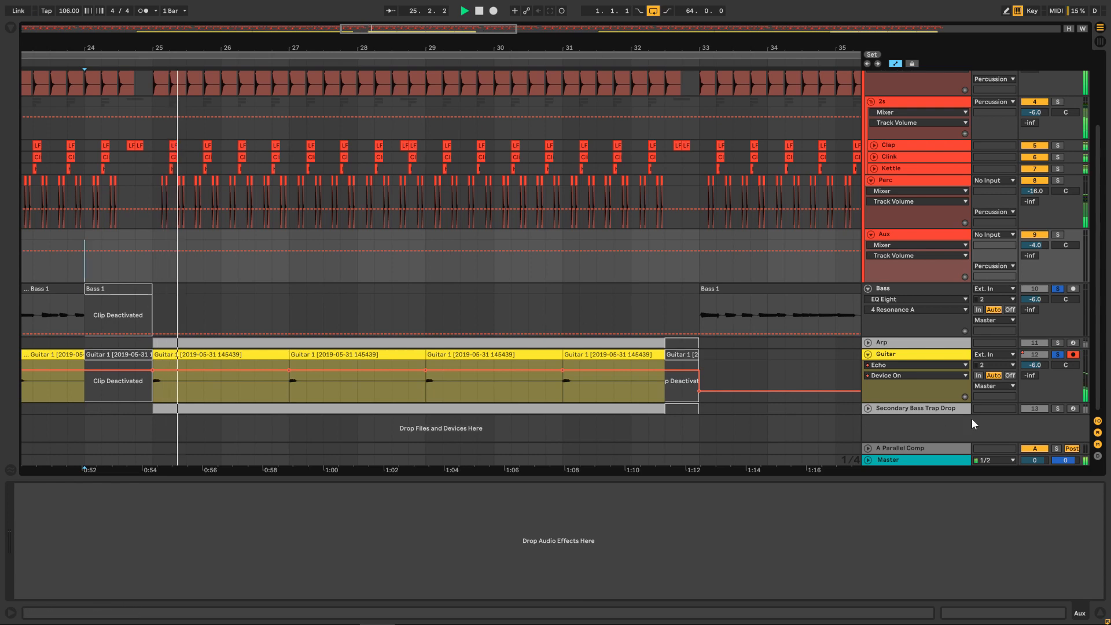
{"action": "key", "text": "space"}
Clear the solo on the Secondary Bass Trap Drop, Guitar, Arp, Bass and Percussion tracks.
{"action": "left_click", "coordinate": [1058, 408]}
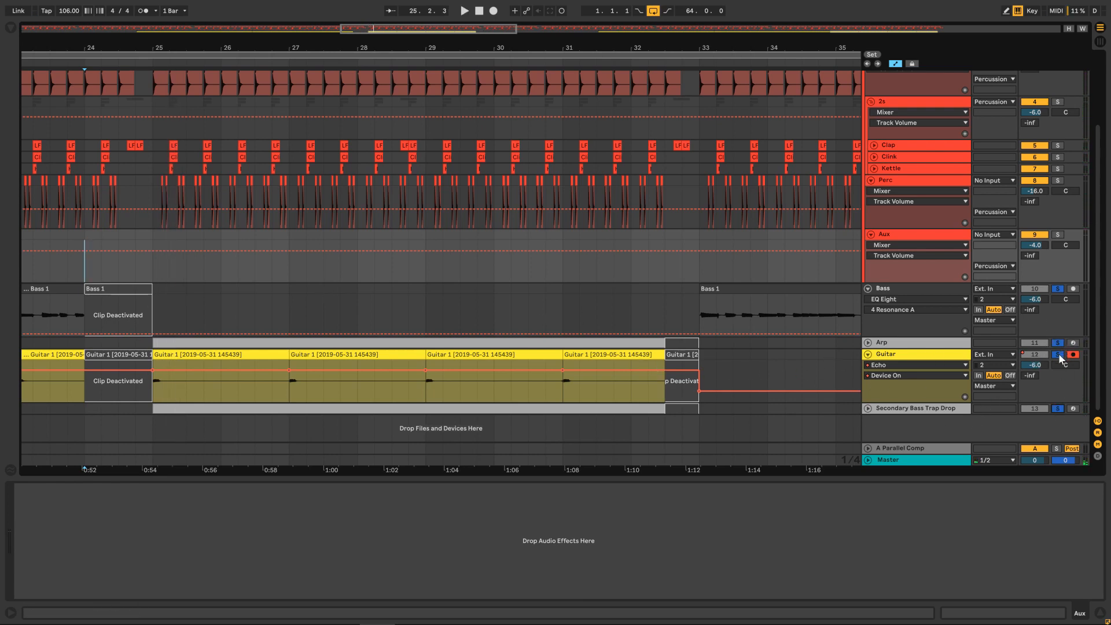
{"action": "left_click", "coordinate": [1058, 409]}
{"action": "left_click", "coordinate": [1058, 355]}
{"action": "left_click", "coordinate": [1059, 344]}
{"action": "left_click", "coordinate": [1059, 289]}
{"action": "scroll", "coordinate": [1060, 289], "scroll_direction": "up", "scroll_amount": 5}
{"action": "scroll", "coordinate": [778, 199], "scroll_direction": "down", "scroll_amount": 4}
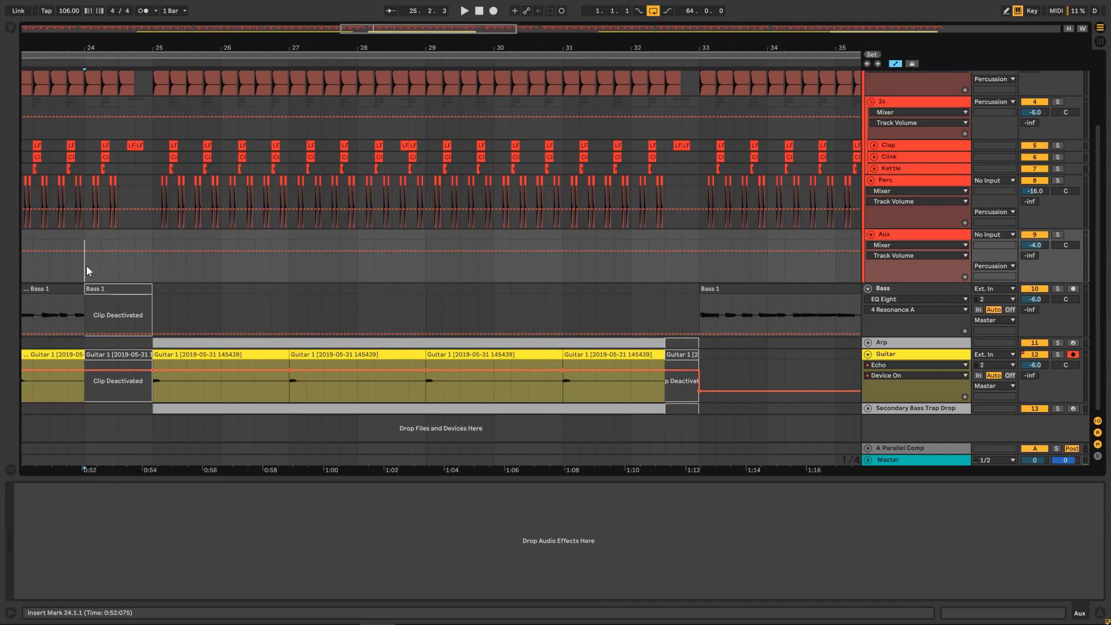
Unfold the Secondary Bass Trap Drop and Arp tracks and play the full mix from bar 24 through the Noise Level automation.
{"action": "left_click", "coordinate": [868, 409]}
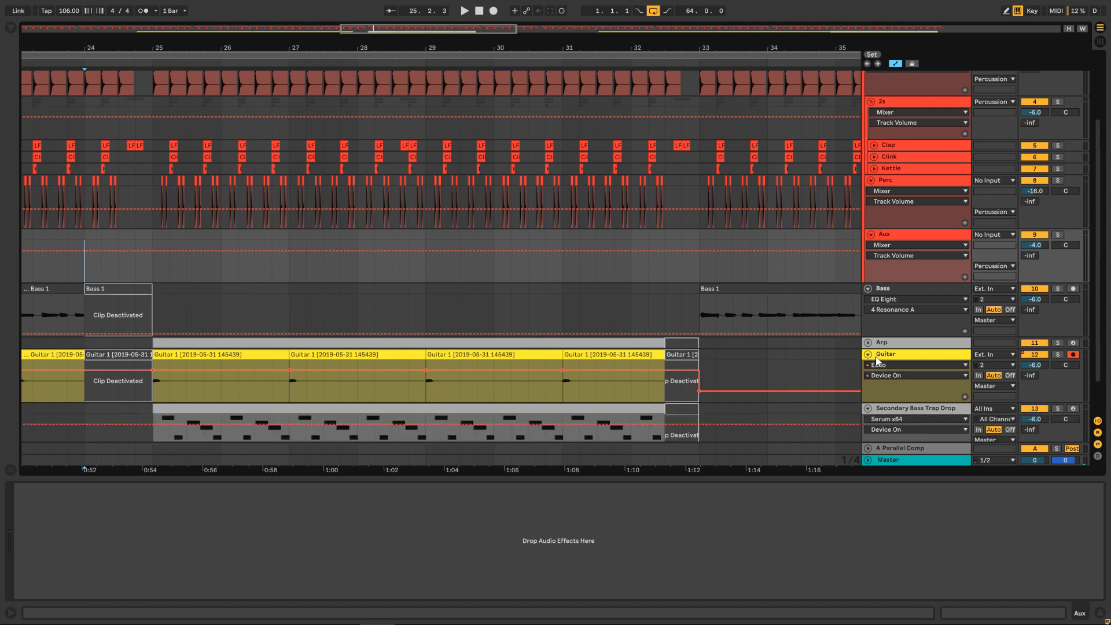
{"action": "left_click", "coordinate": [868, 342]}
{"action": "scroll", "coordinate": [764, 299], "scroll_direction": "down", "scroll_amount": 4}
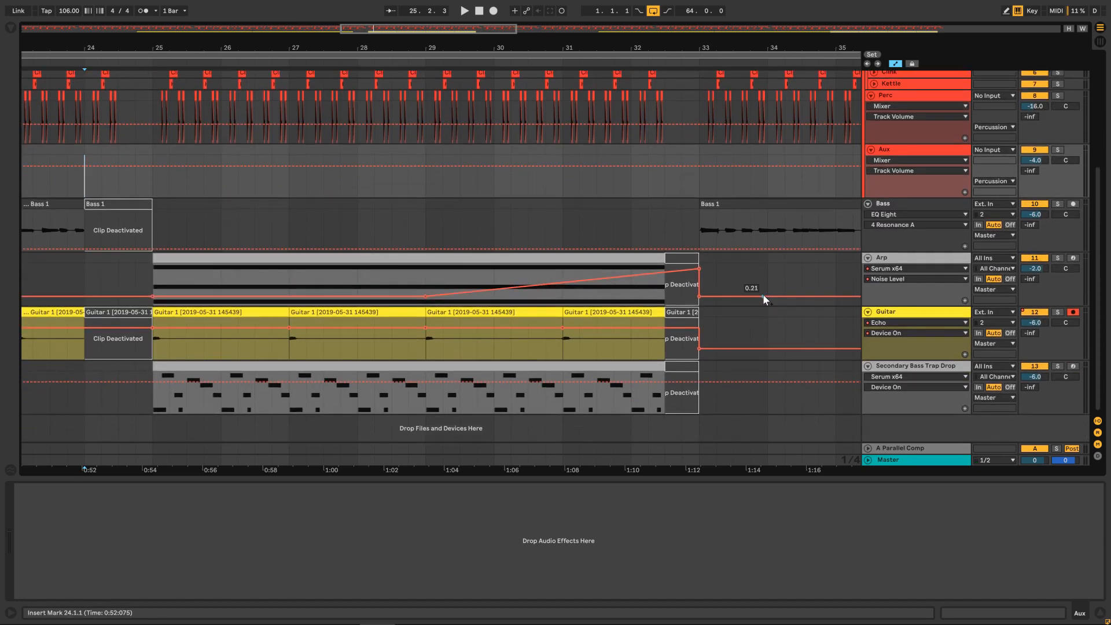
{"action": "key", "text": "space"}
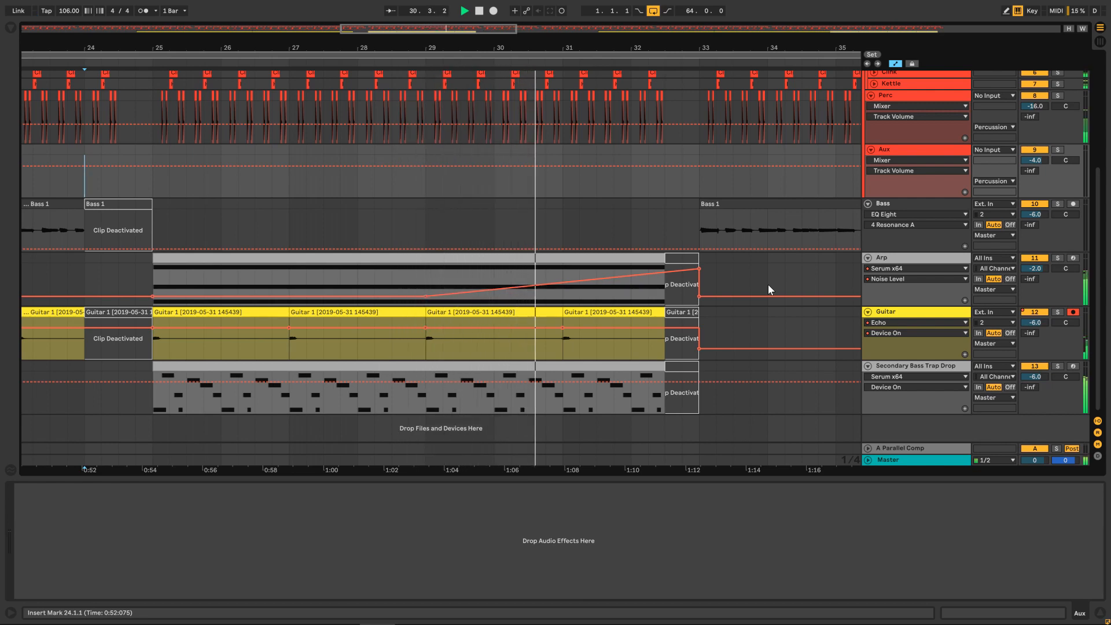
Show the Arp track's Arpeggiator and Serum devices and stop playback.
{"action": "left_click", "coordinate": [913, 259]}
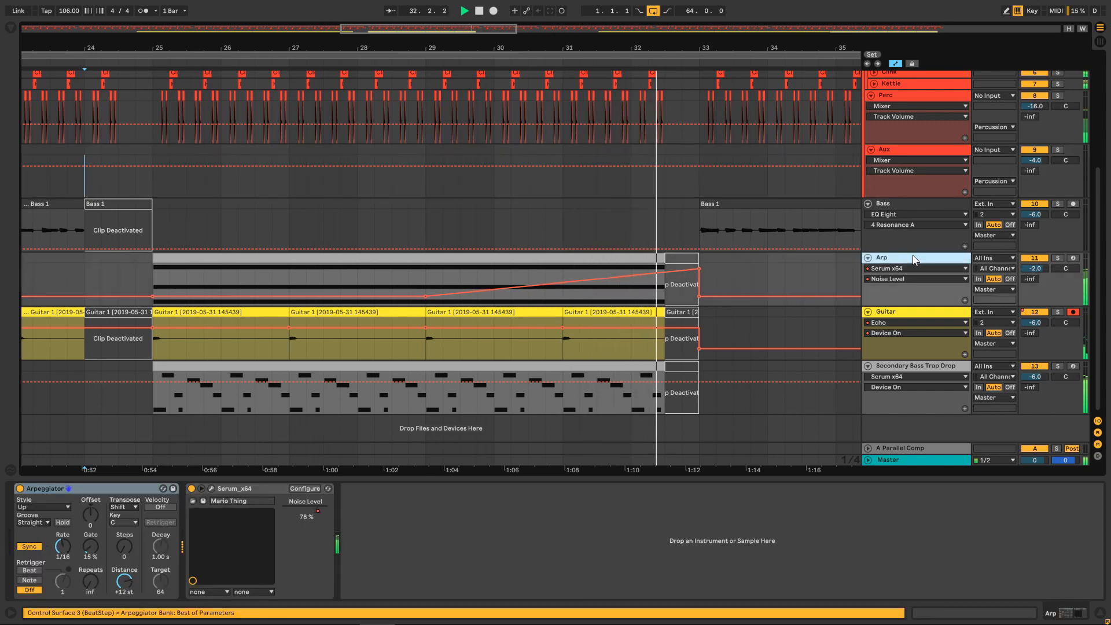
{"action": "scroll", "coordinate": [728, 319], "scroll_direction": "up", "scroll_amount": 2}
{"action": "scroll", "coordinate": [728, 318], "scroll_direction": "up", "scroll_amount": 3}
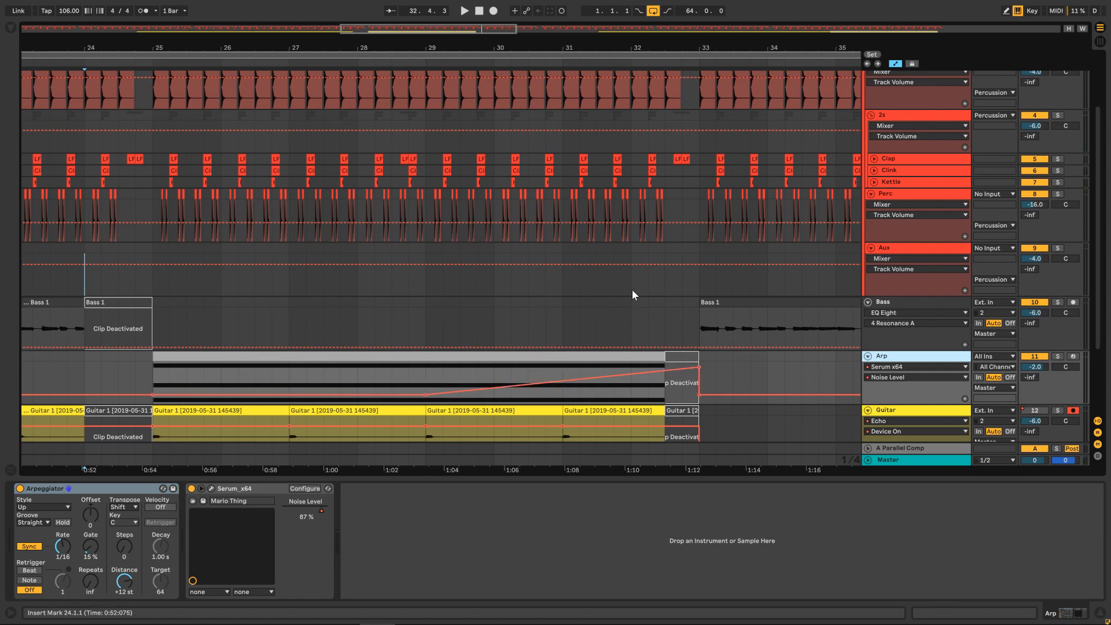
Show the whole arrangement and fold the Percussion group and the Bass and Arp tracks.
{"action": "left_click_drag", "start_coordinate": [456, 30], "coordinate": [456, 1]}
{"action": "scroll", "coordinate": [826, 168], "scroll_direction": "up", "scroll_amount": 5}
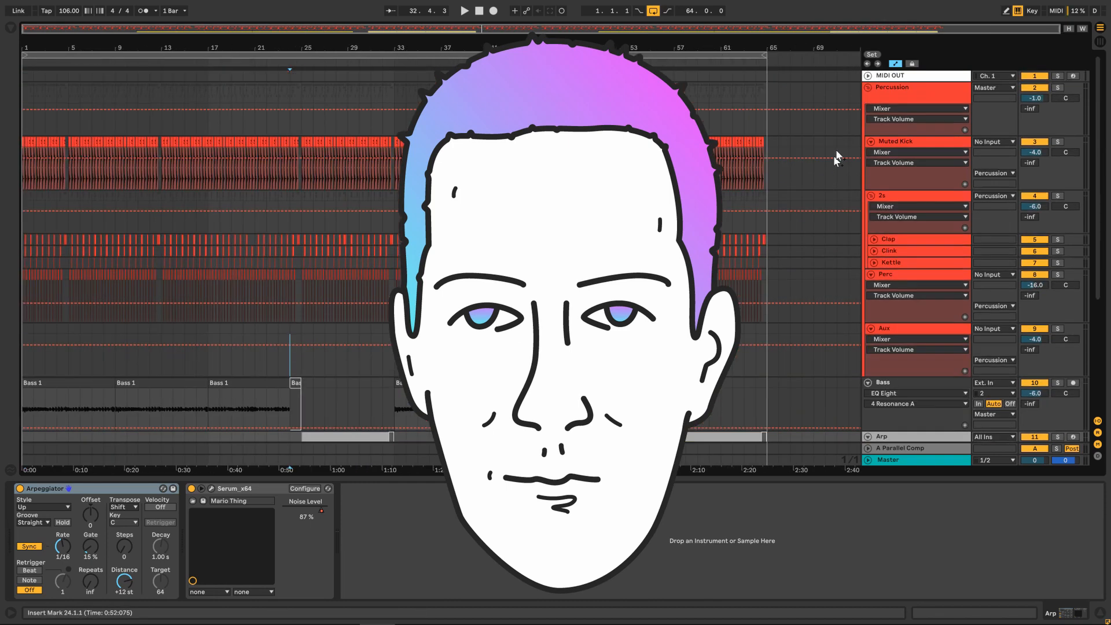
{"action": "left_click", "coordinate": [869, 90]}
{"action": "left_click", "coordinate": [868, 88]}
{"action": "left_click", "coordinate": [868, 110]}
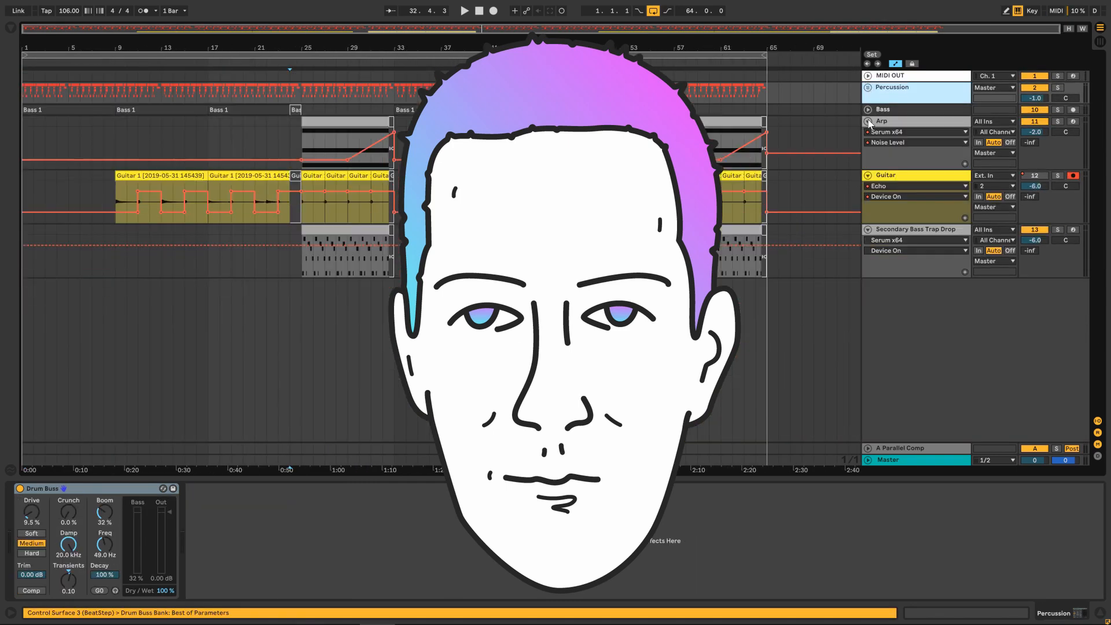
{"action": "left_click", "coordinate": [868, 121]}
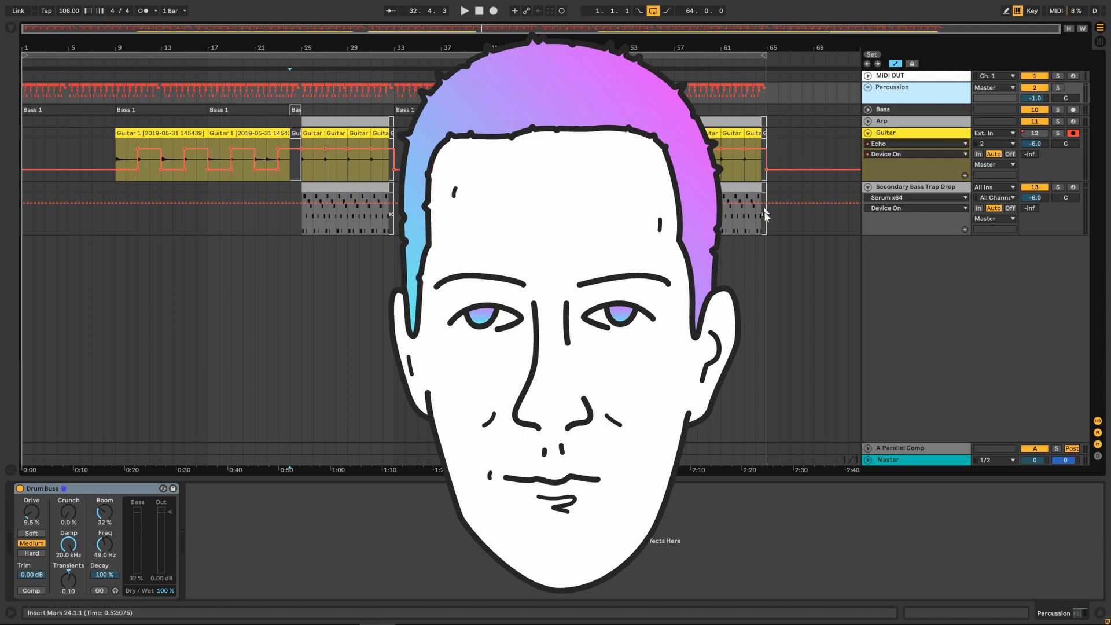
Show the Secondary Bass Trap Drop track's Serum device and select the drop clips starting at bar 25.
{"action": "left_click_drag", "start_coordinate": [765, 215], "coordinate": [314, 148]}
{"action": "left_click", "coordinate": [150, 214]}
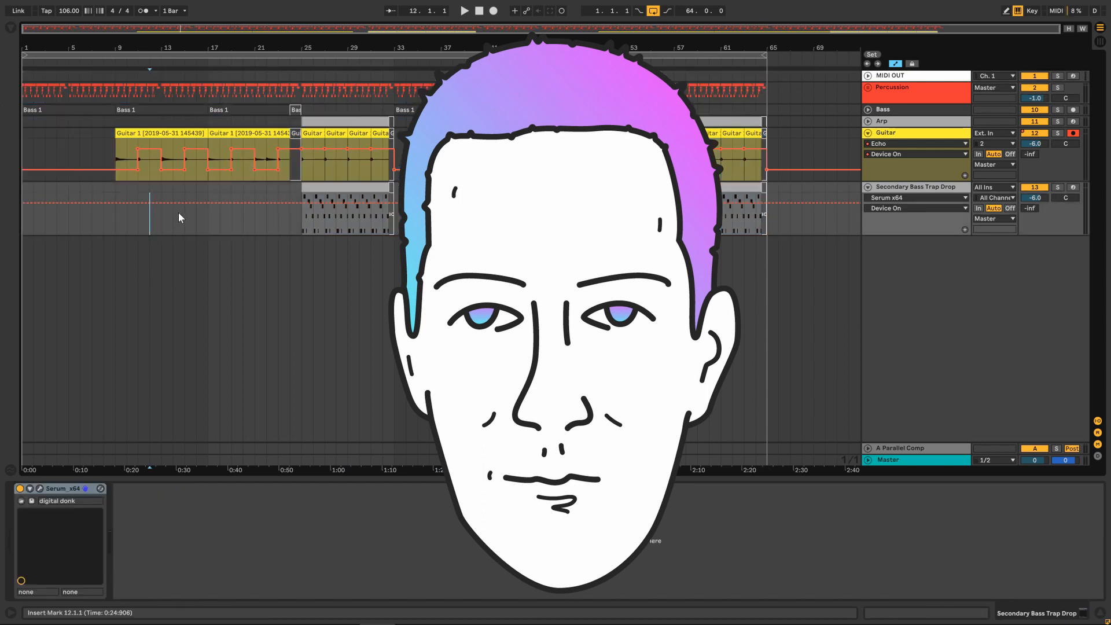
{"action": "left_click", "coordinate": [353, 188]}
{"action": "left_click", "coordinate": [365, 123]}
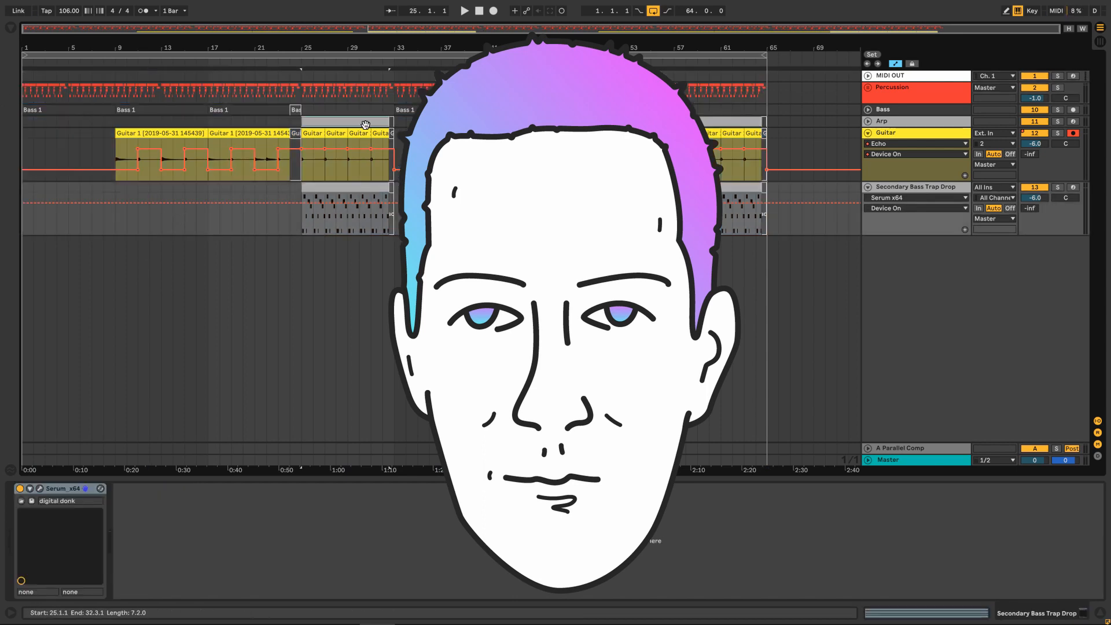
{"action": "left_click", "coordinate": [454, 212]}
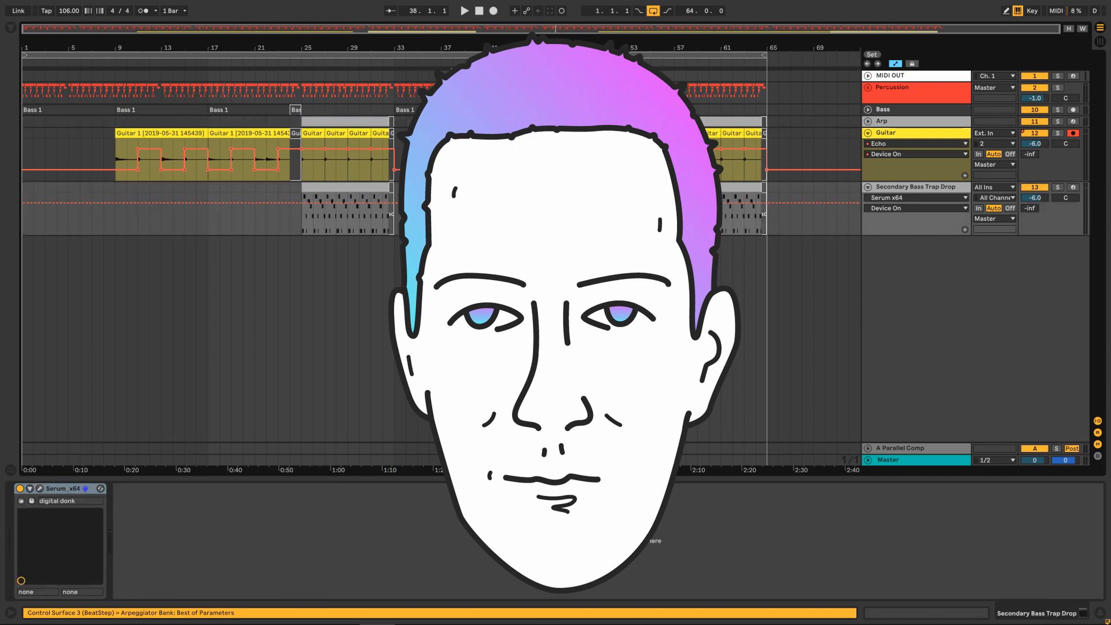